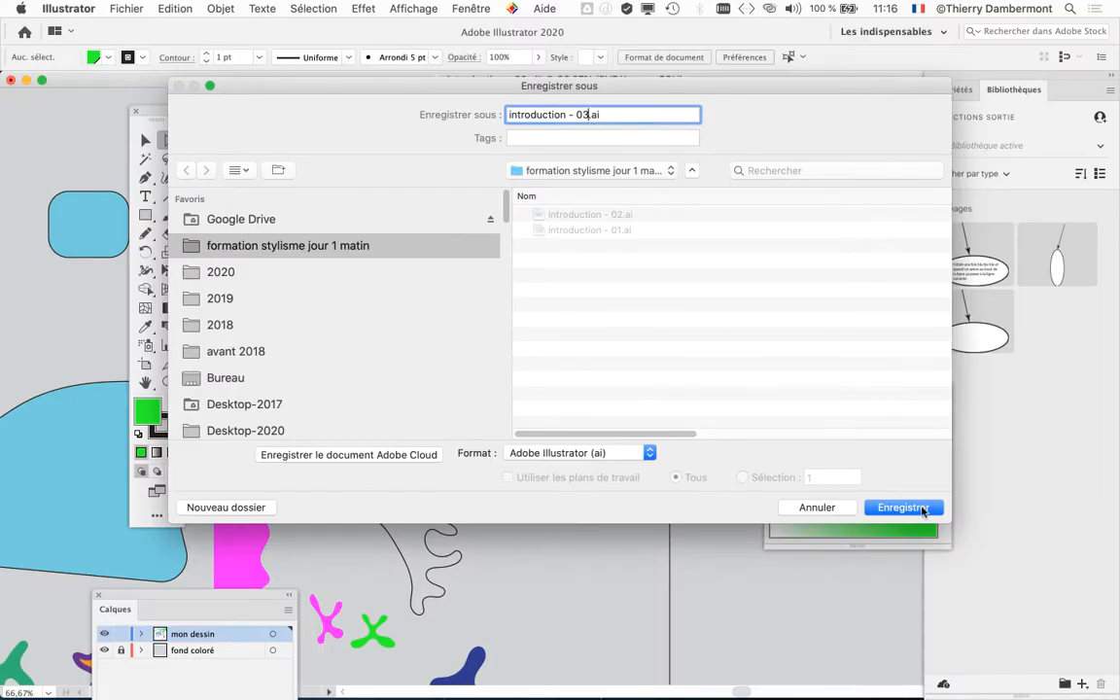
Save the document as "introduction - 03.ai" in Adobe Illustrator format with Illustrator 2020 compatibility
click(902, 507)
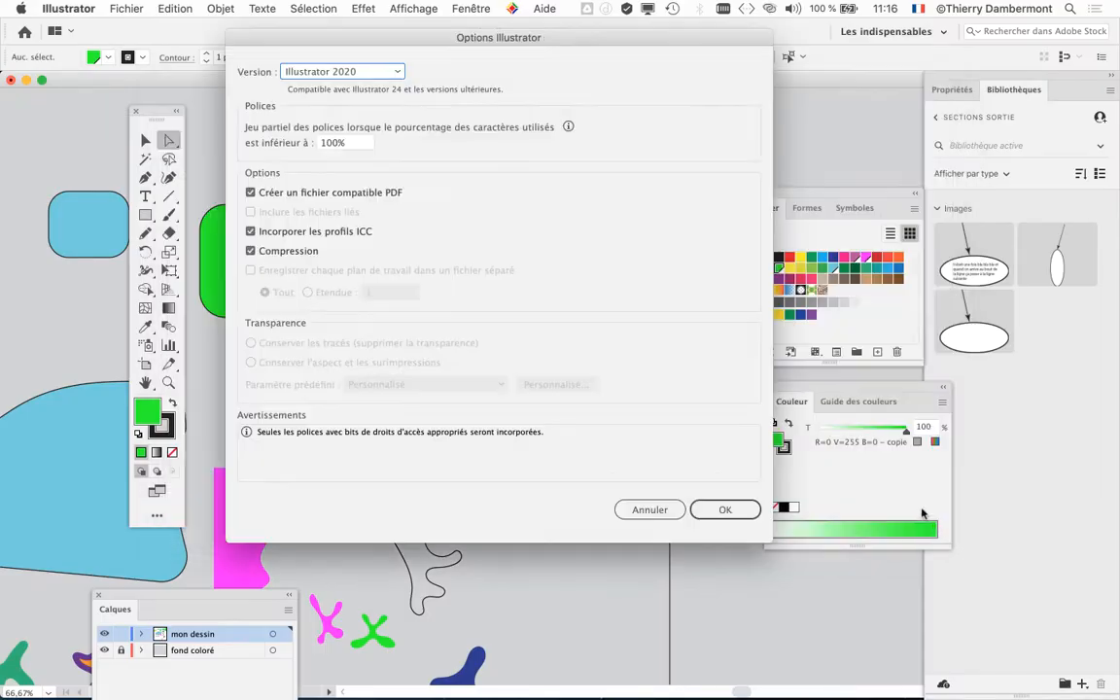
click(725, 510)
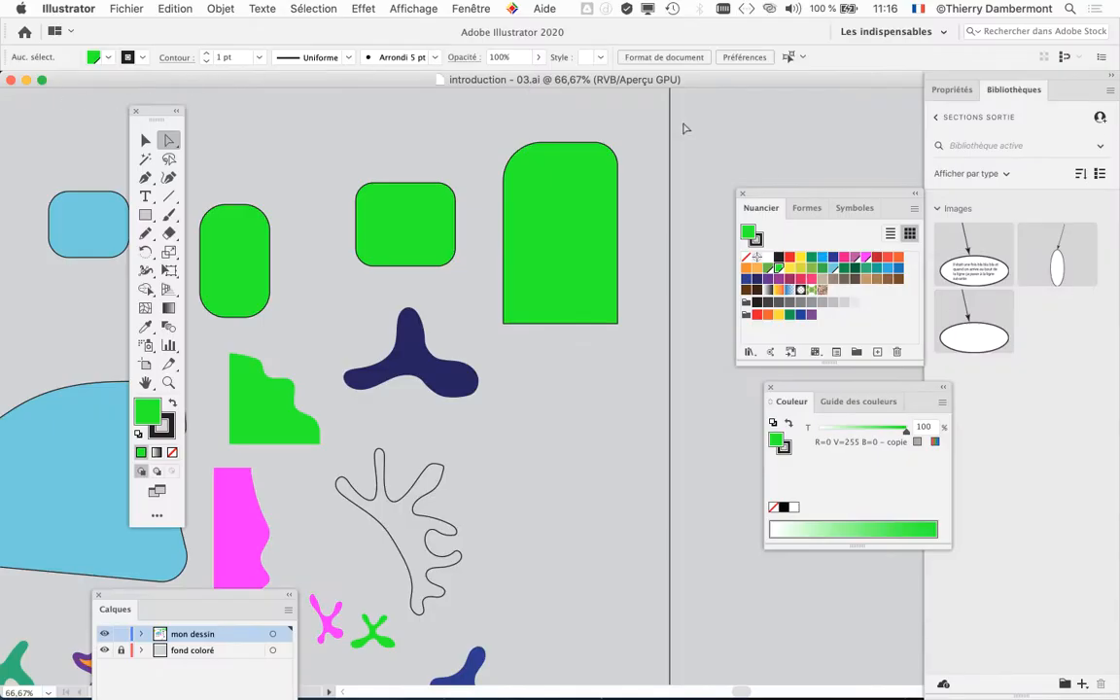
Look over the coloured shapes across the artboard, moving the toolbox aside to clear the view
scroll(421, 443, left, 10)
scroll(420, 443, down, 5)
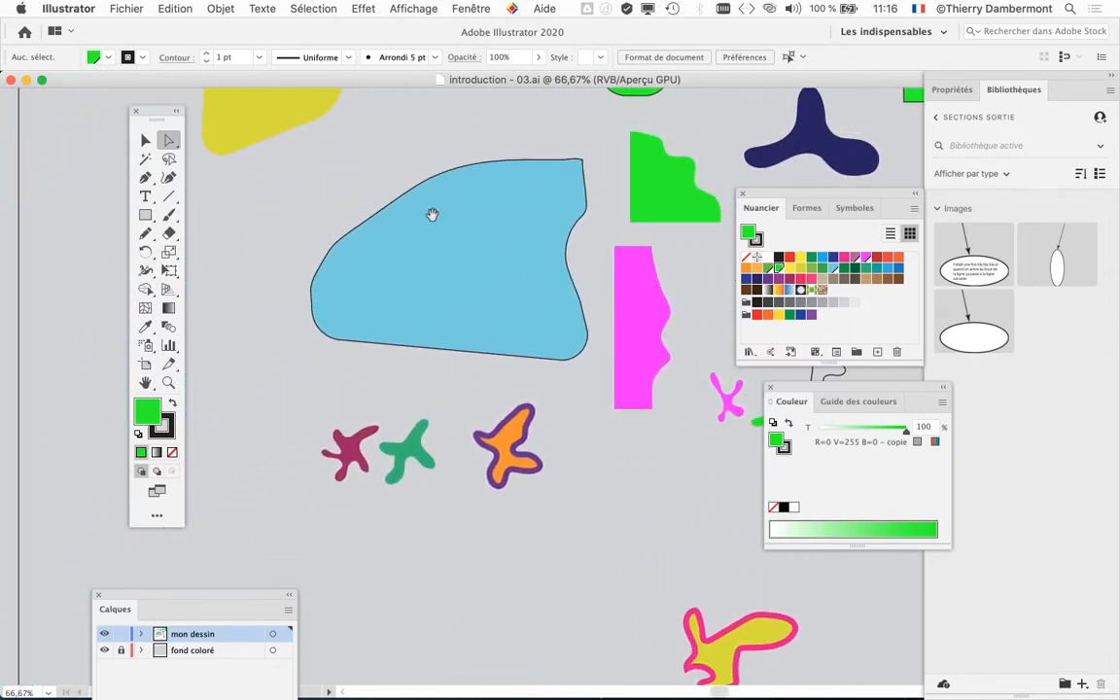
scroll(592, 318, right, 10)
scroll(593, 318, up, 2)
drag(256, 350, 493, 379)
scroll(416, 378, down, 1)
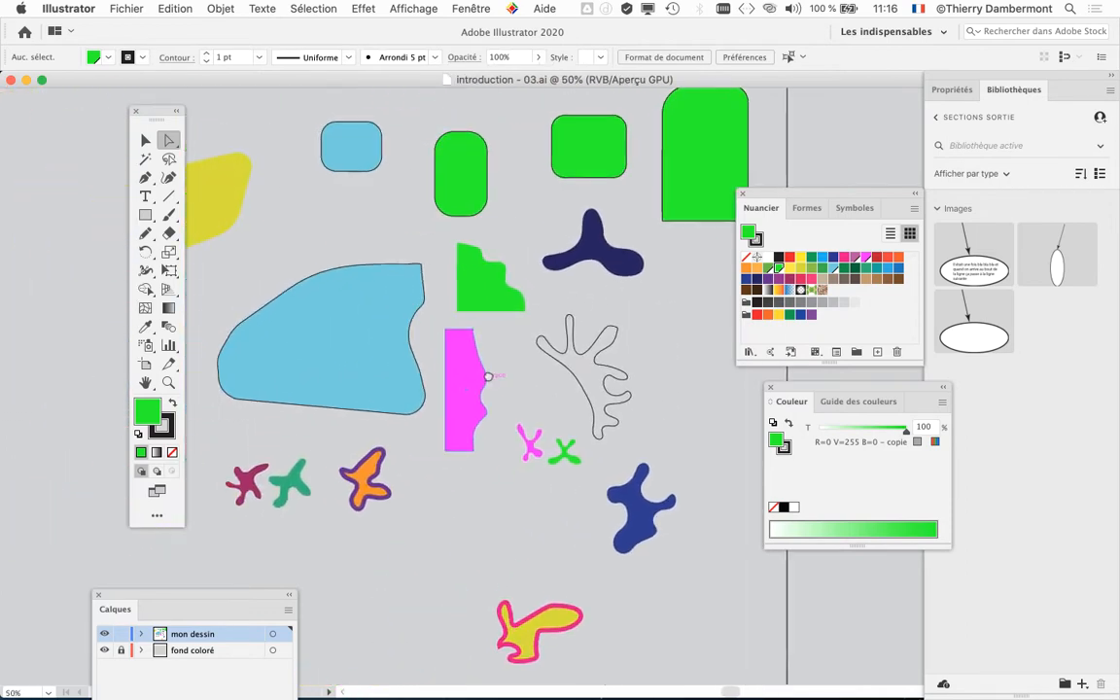
drag(136, 109, 56, 126)
drag(493, 280, 437, 312)
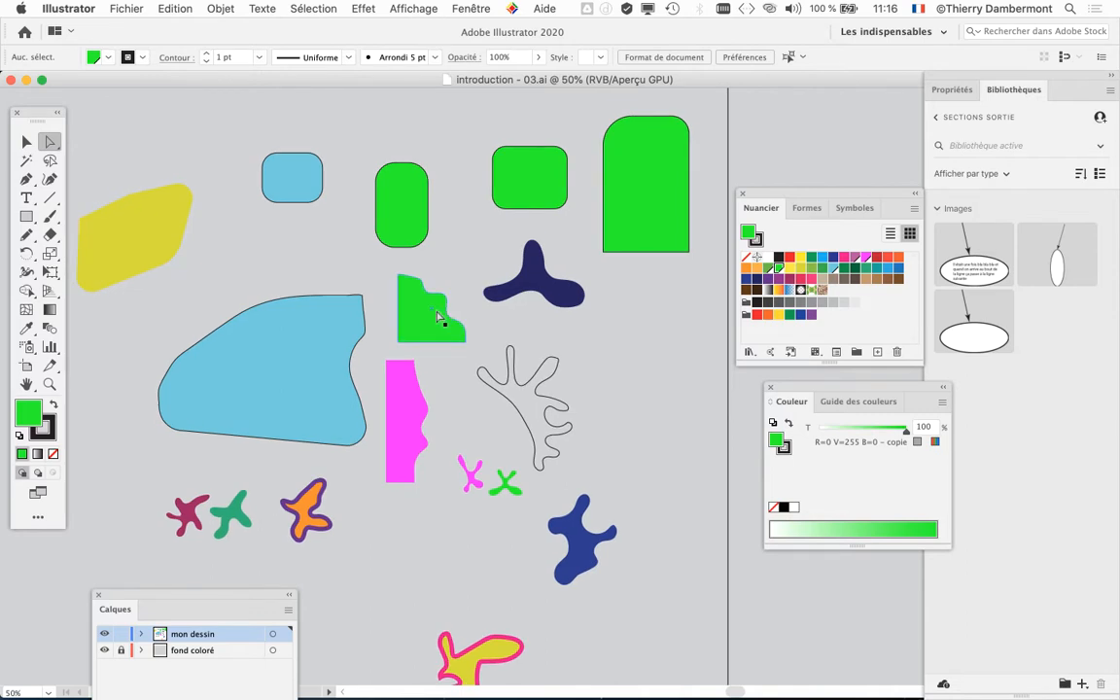
drag(613, 437, 478, 315)
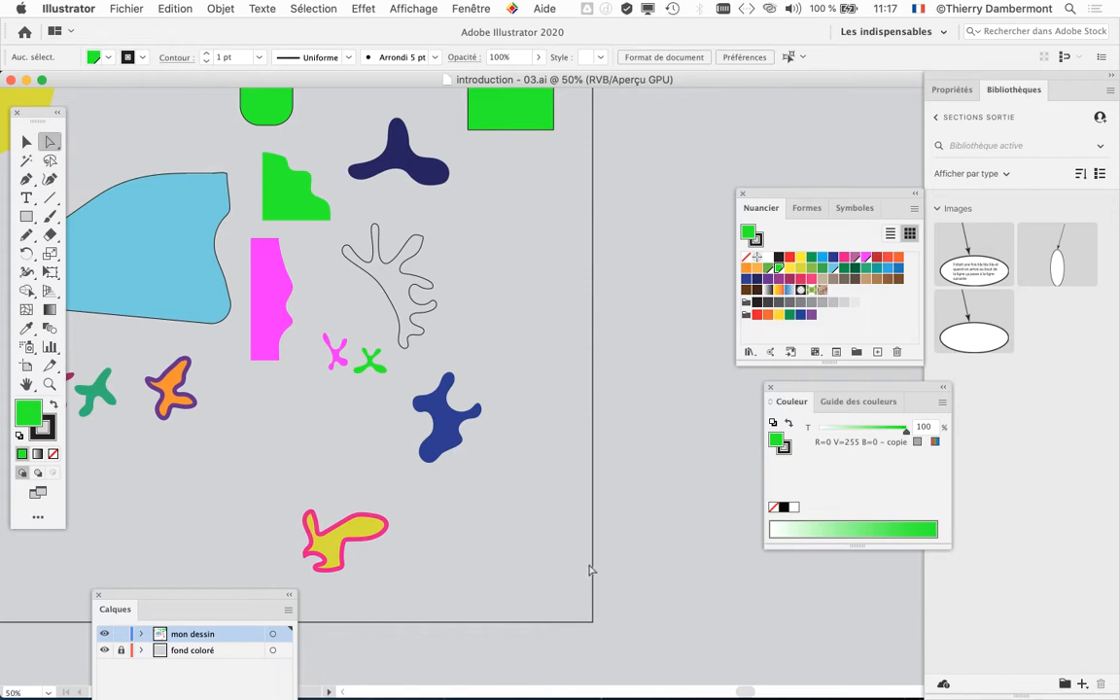
scroll(420, 436, up, 3)
drag(353, 348, 524, 616)
scroll(483, 471, down, 1)
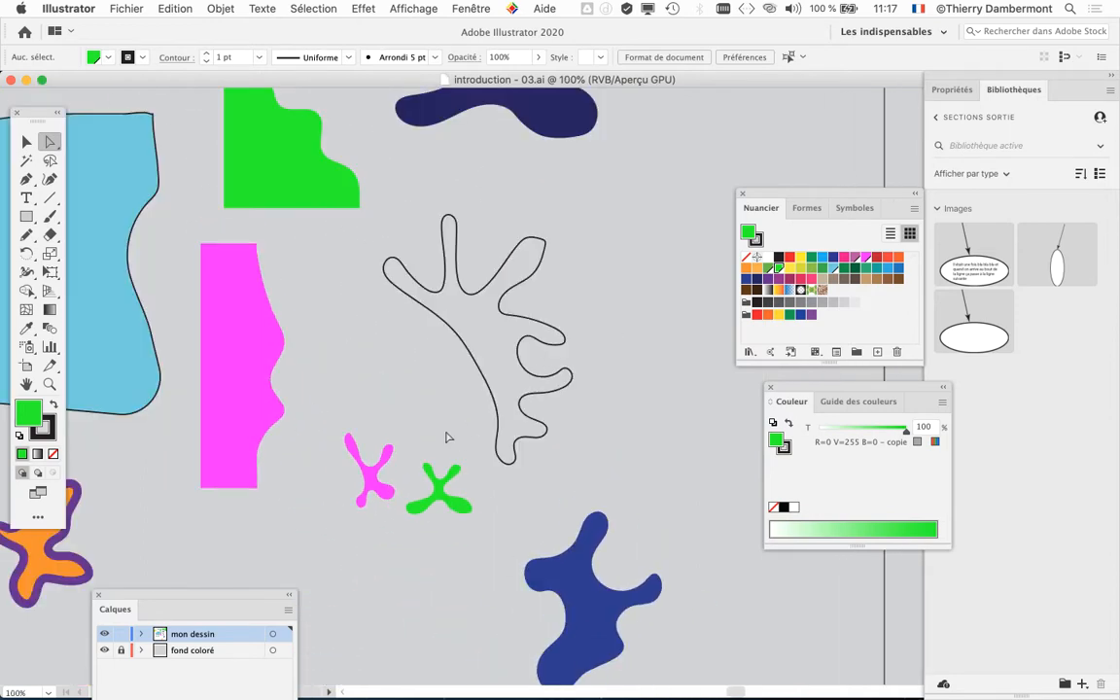
Select the unfilled branched outline, place the toolbox beside it and activate the Free Transform tool
drag(404, 321, 351, 363)
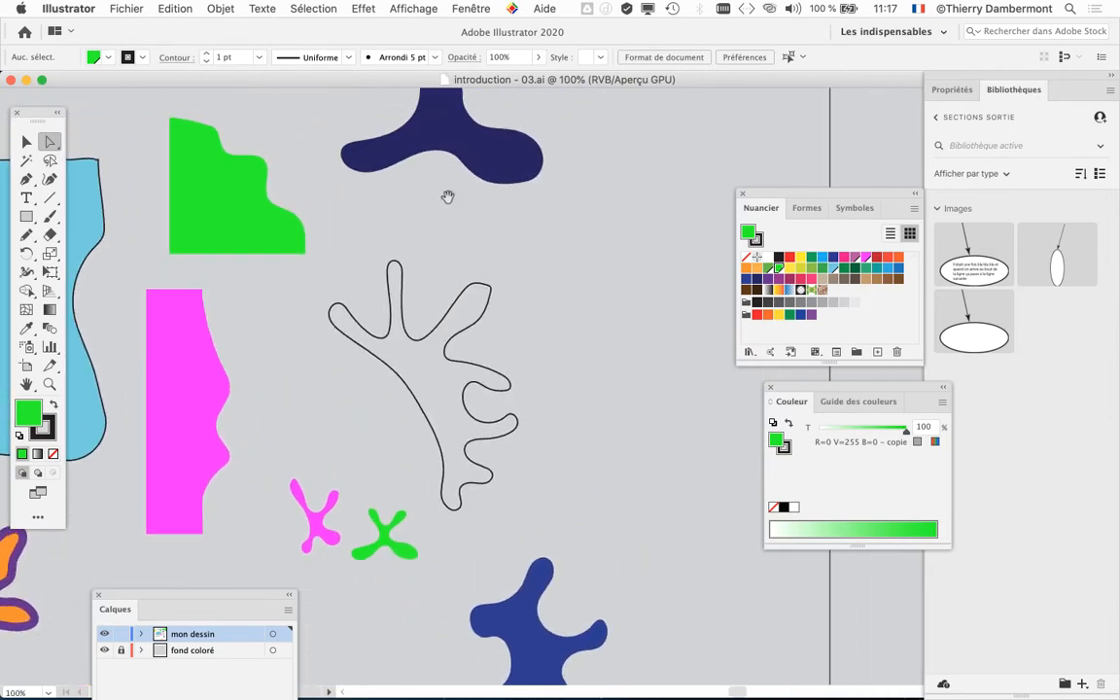
drag(447, 183, 420, 143)
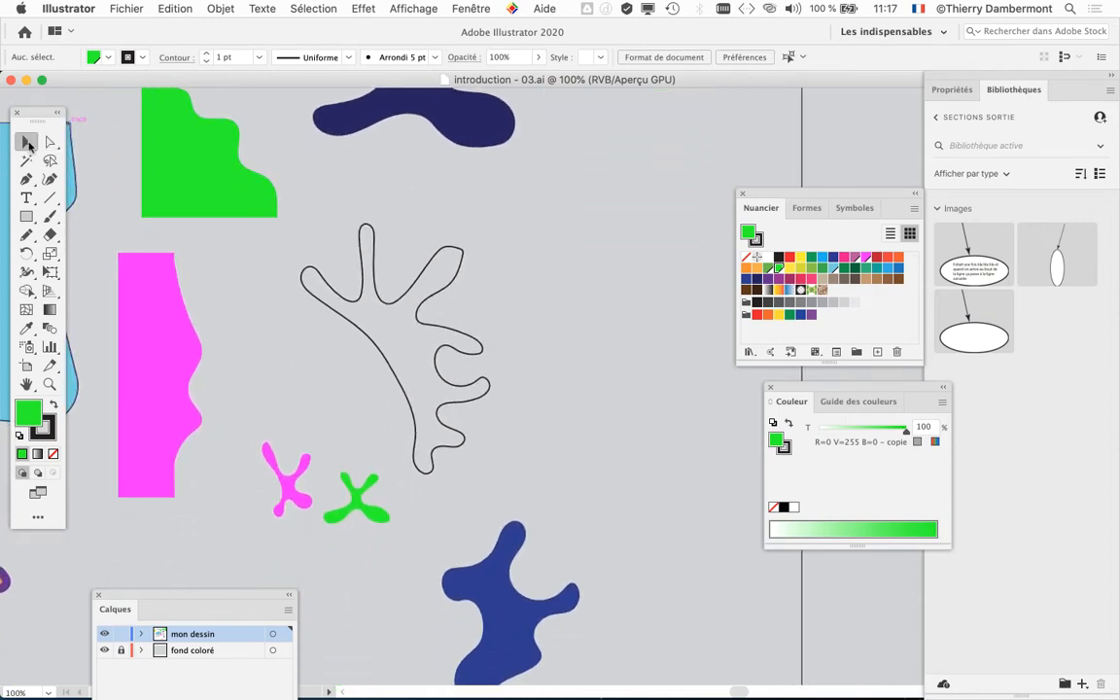
click(375, 264)
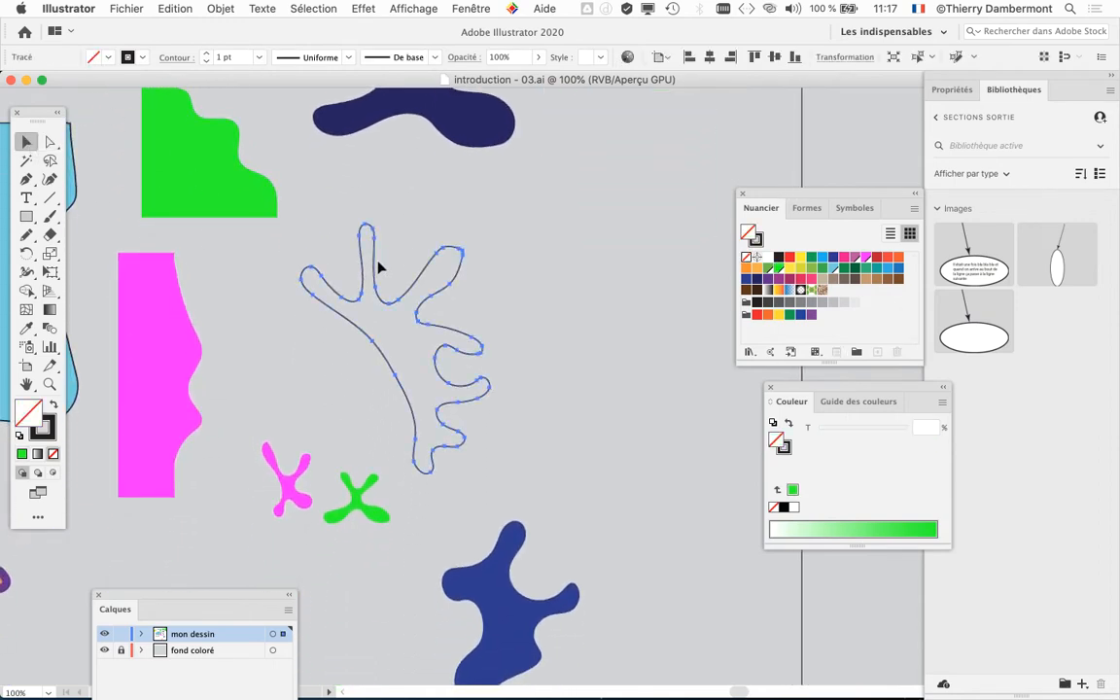
scroll(368, 298, down, 1)
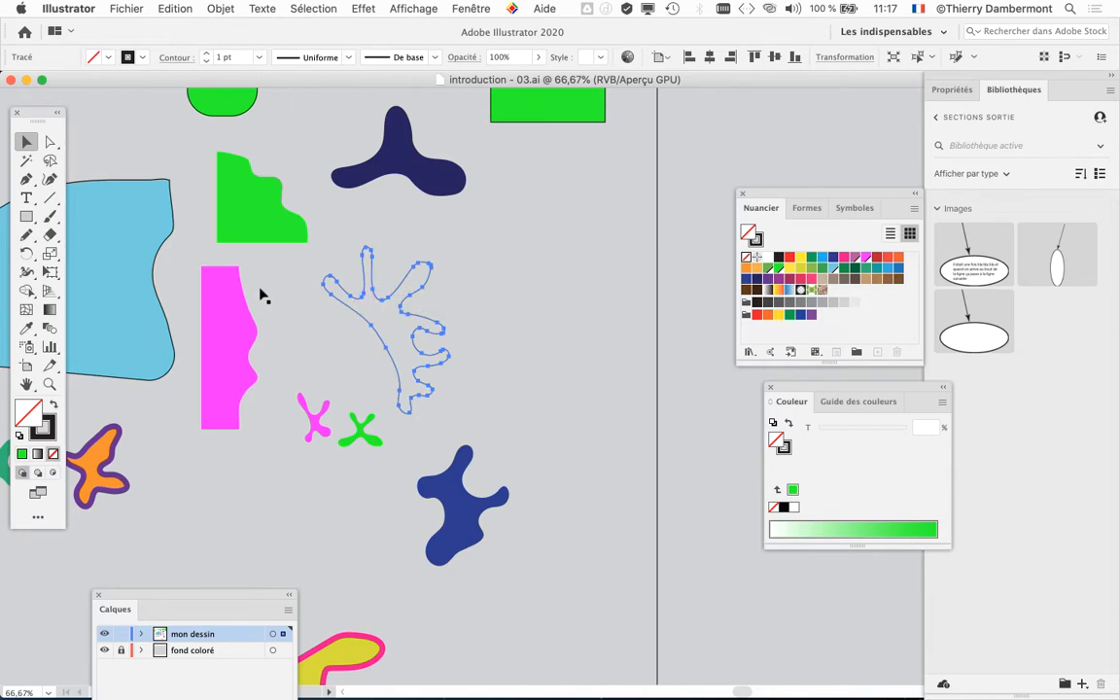
drag(47, 120, 252, 109)
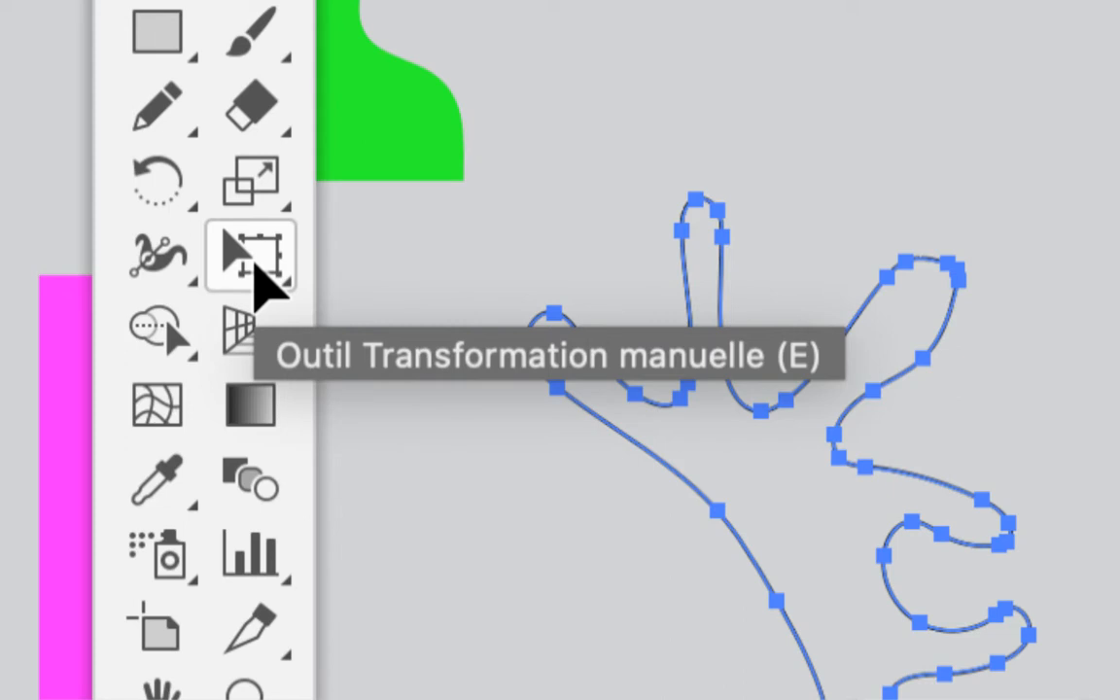
click(262, 280)
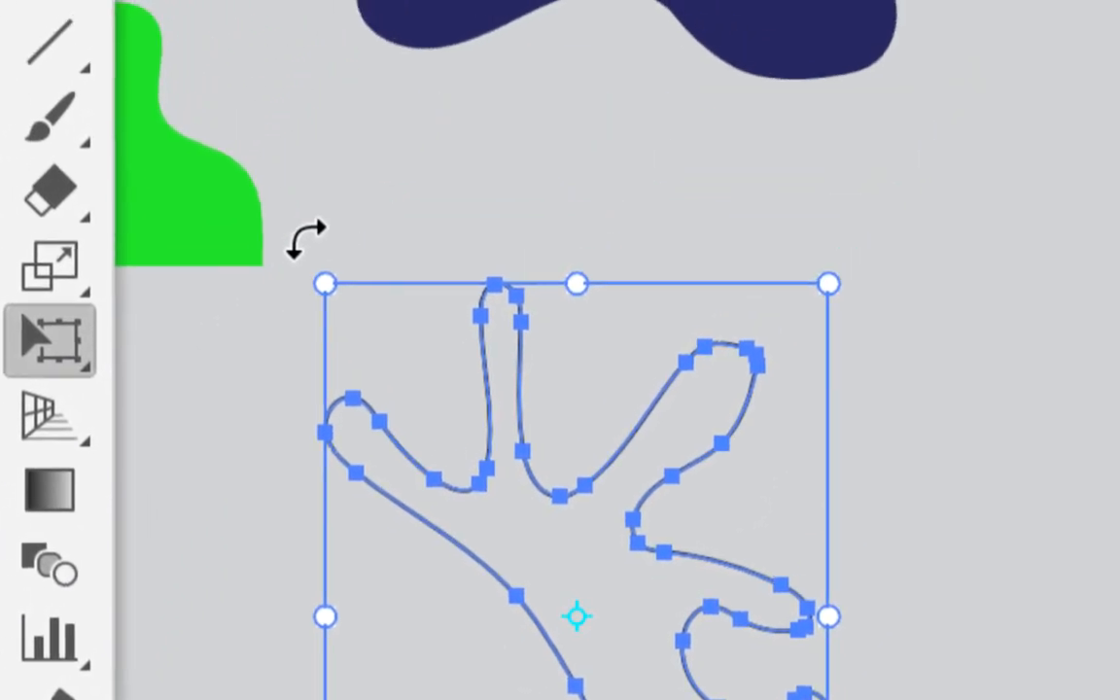
Try rotating the branched outline about 60° clockwise around its centre, and undo the rotation
drag(307, 238, 744, 247)
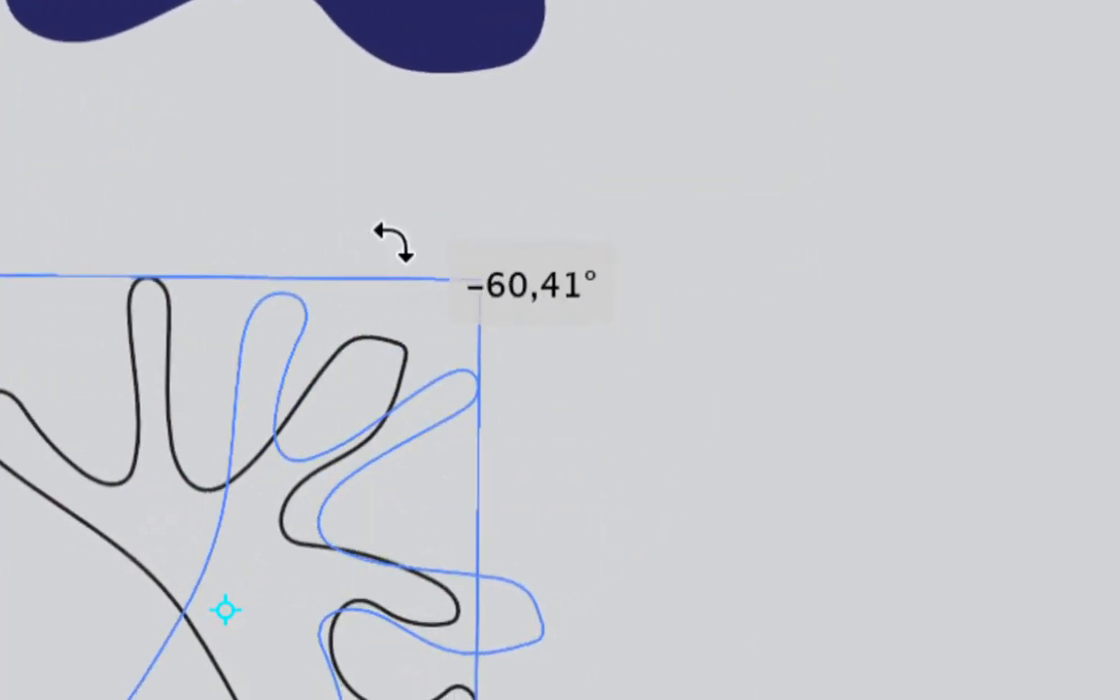
drag(394, 241, 394, 243)
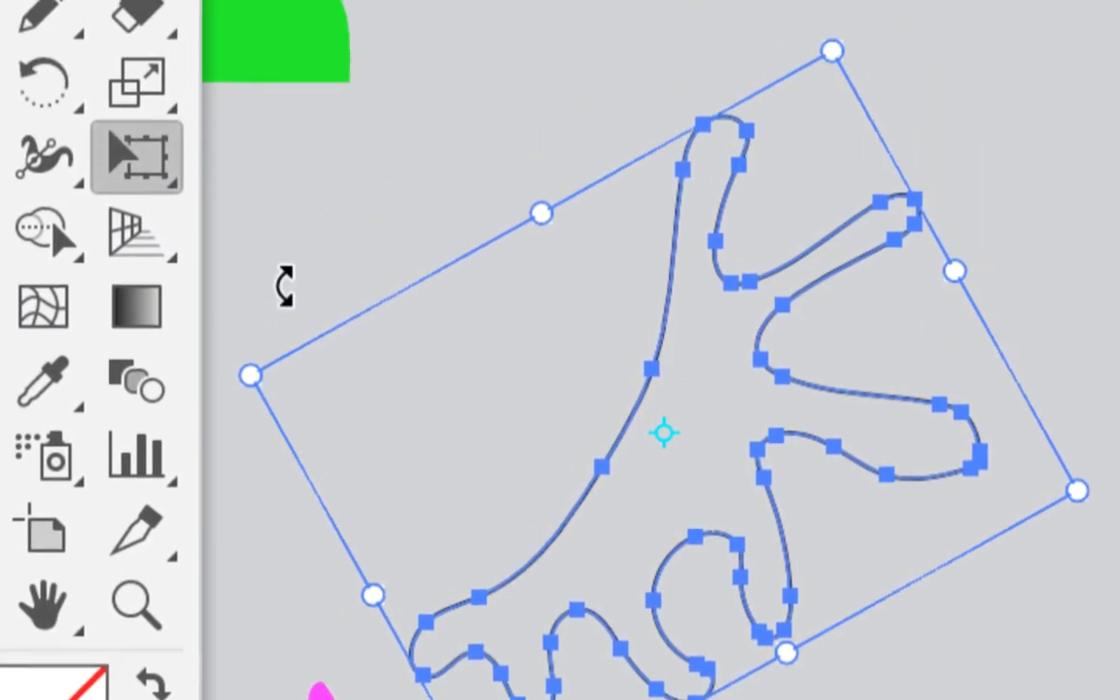
key(v)
key(ctrl+z)
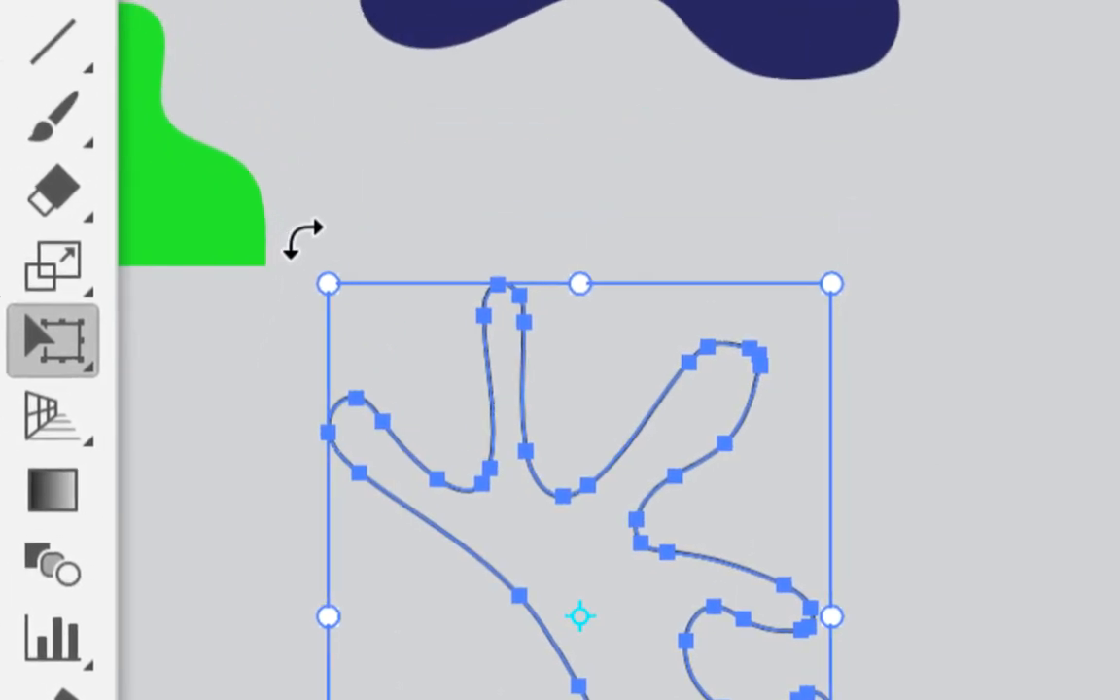
drag(303, 241, 301, 242)
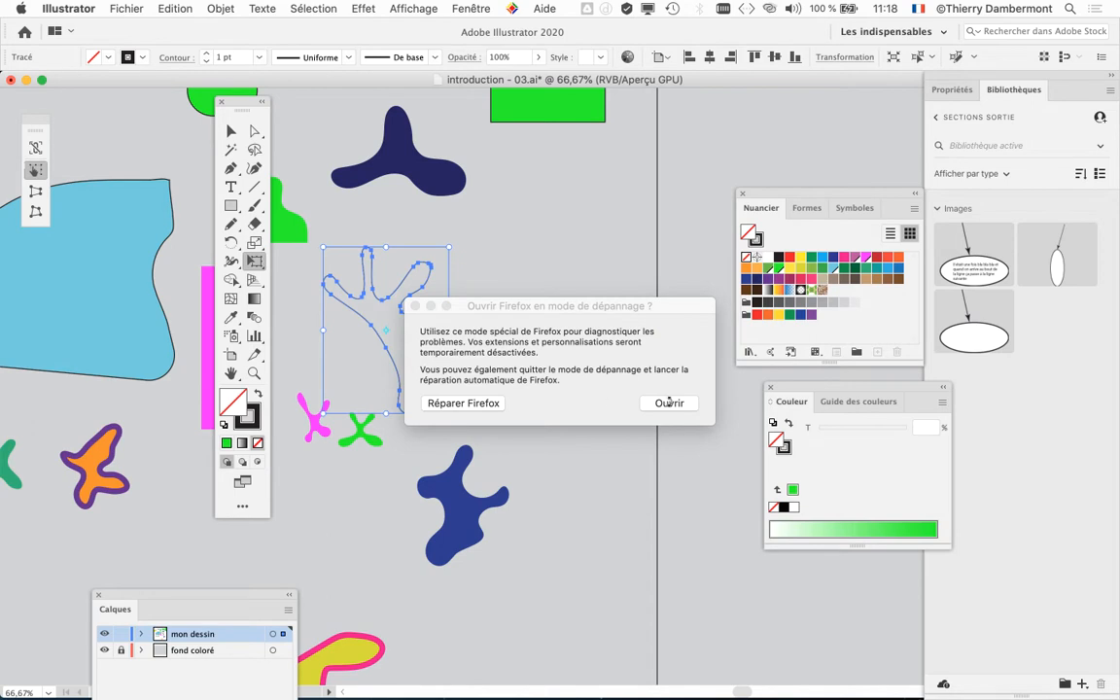
Dismiss the Firefox troubleshooting prompt and rotate the branched outline a quarter turn counterclockwise
click(415, 305)
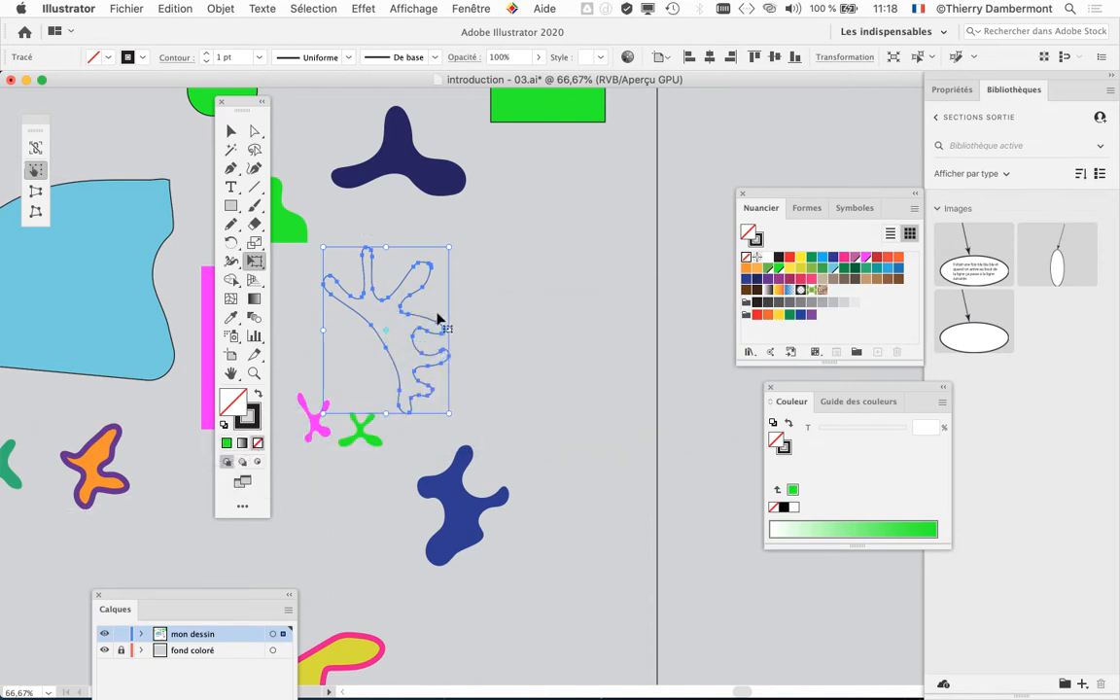
scroll(437, 319, up, 2)
drag(448, 322, 581, 358)
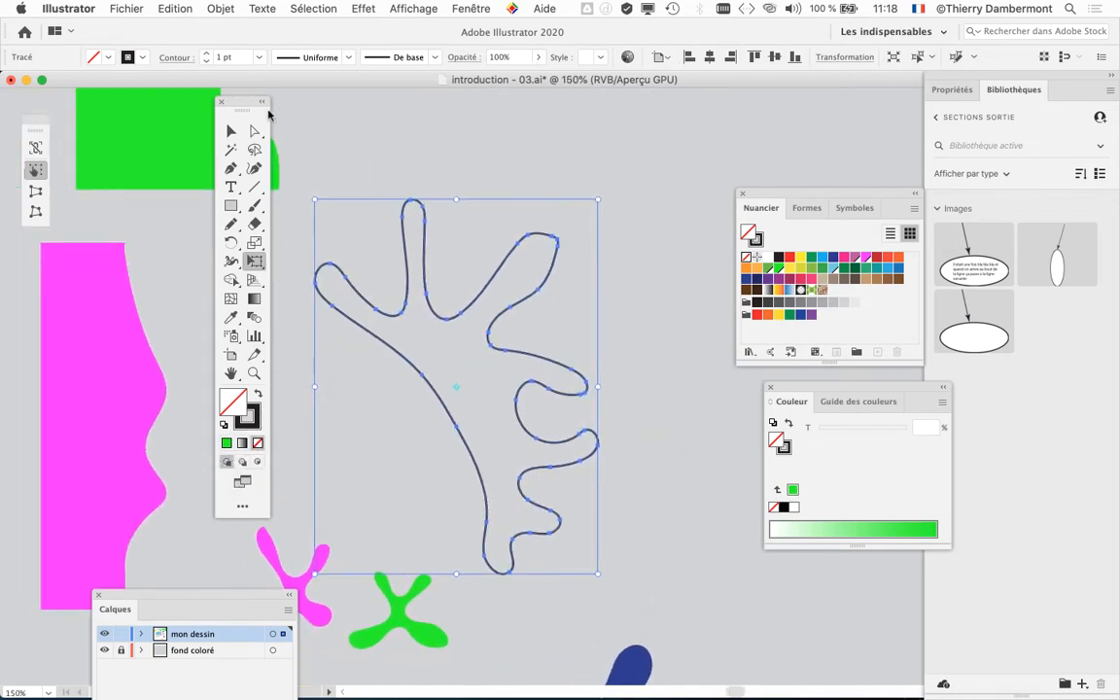
drag(231, 103, 153, 116)
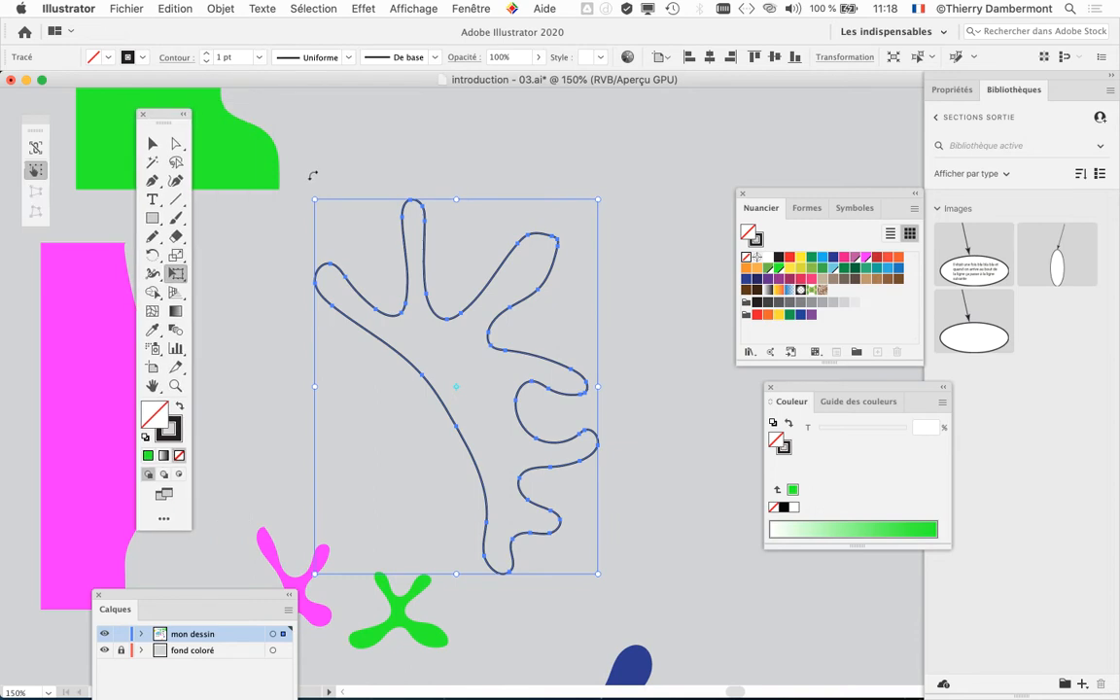
drag(323, 172, 628, 567)
drag(552, 601, 273, 544)
scroll(306, 498, left, 10)
scroll(306, 498, down, 3)
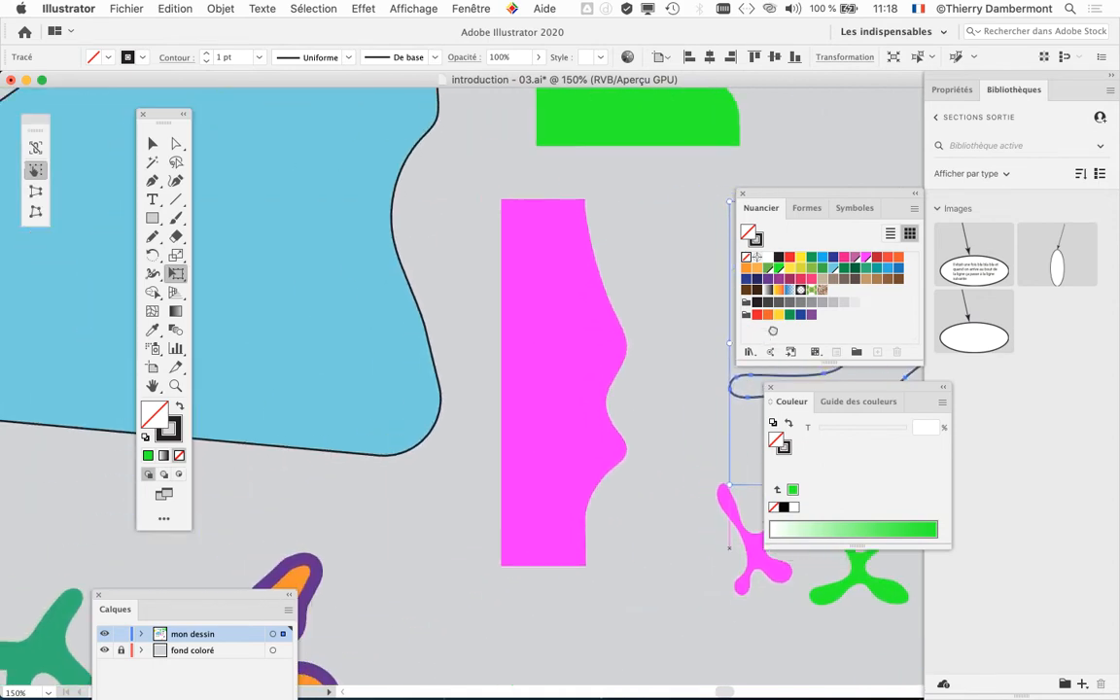
Select the magenta wavy-edged shape and rotate it through a full turn in constrained 45° increments with Free Transform
click(152, 143)
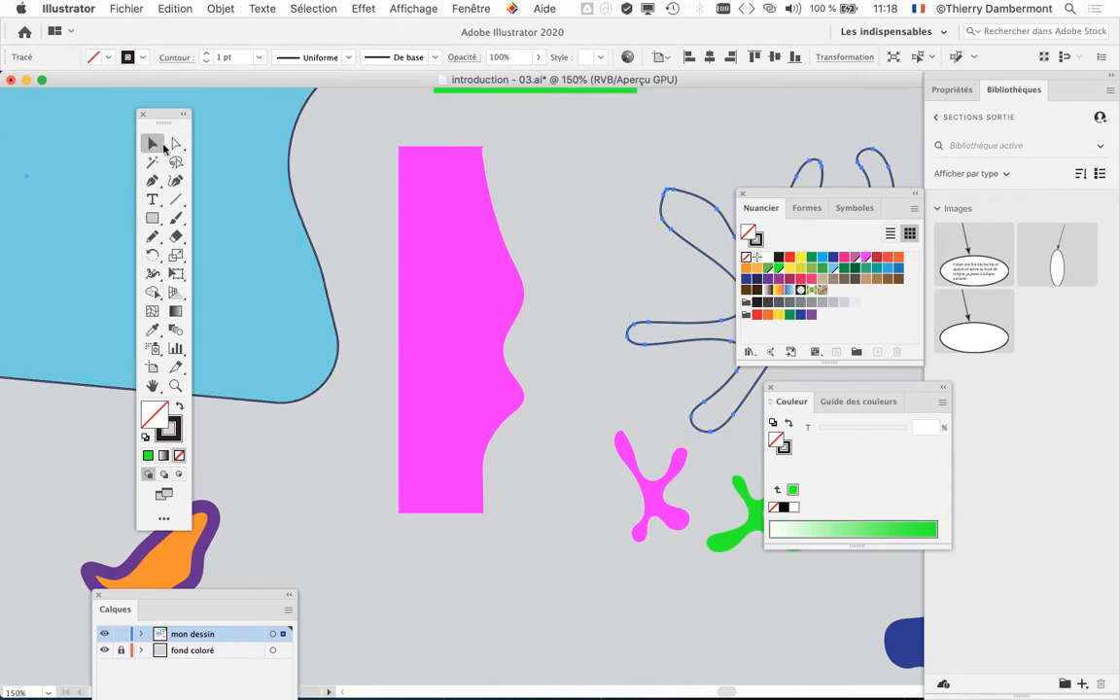
click(442, 240)
click(176, 274)
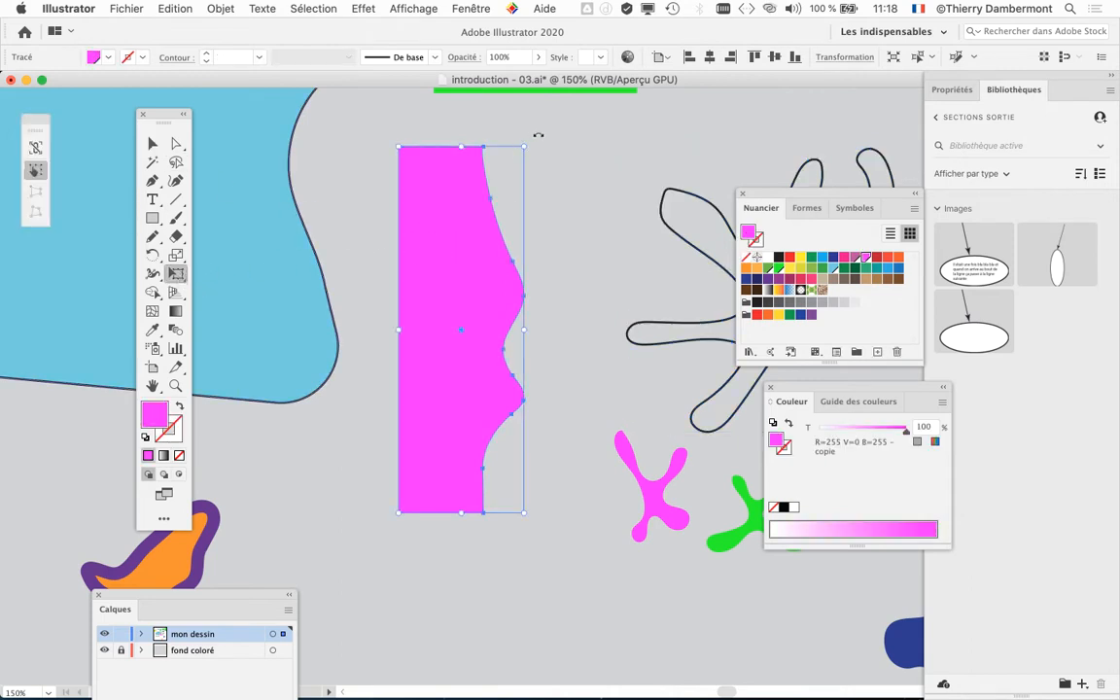
drag(537, 135, 669, 288)
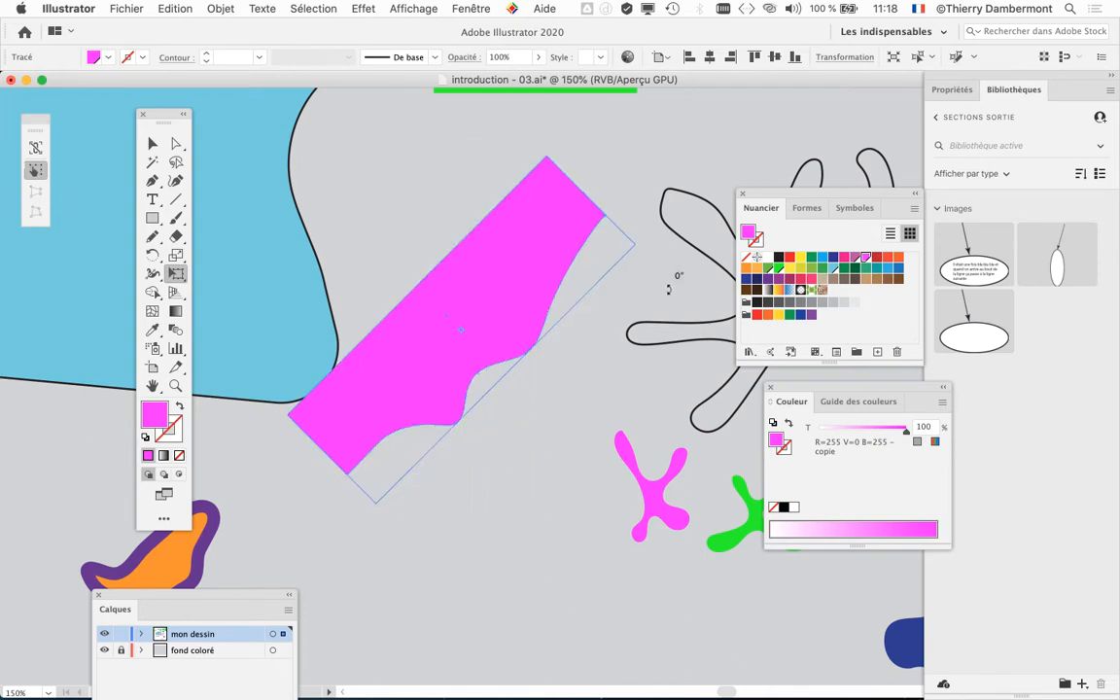
drag(678, 355, 674, 354)
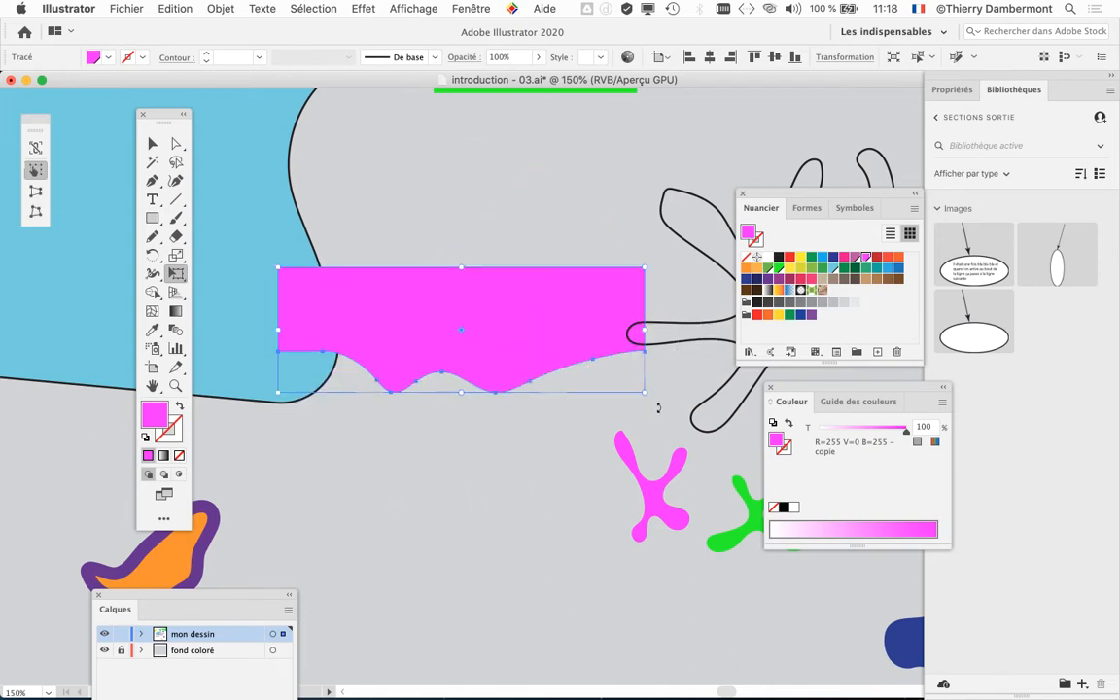
drag(657, 408, 461, 504)
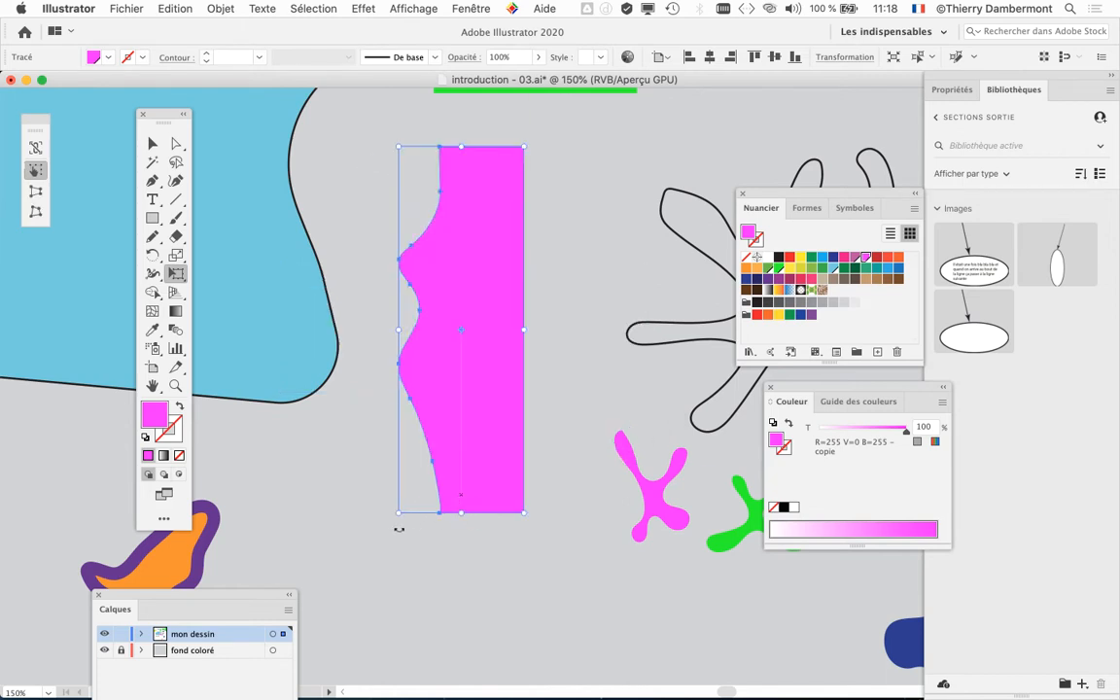
drag(379, 517, 612, 180)
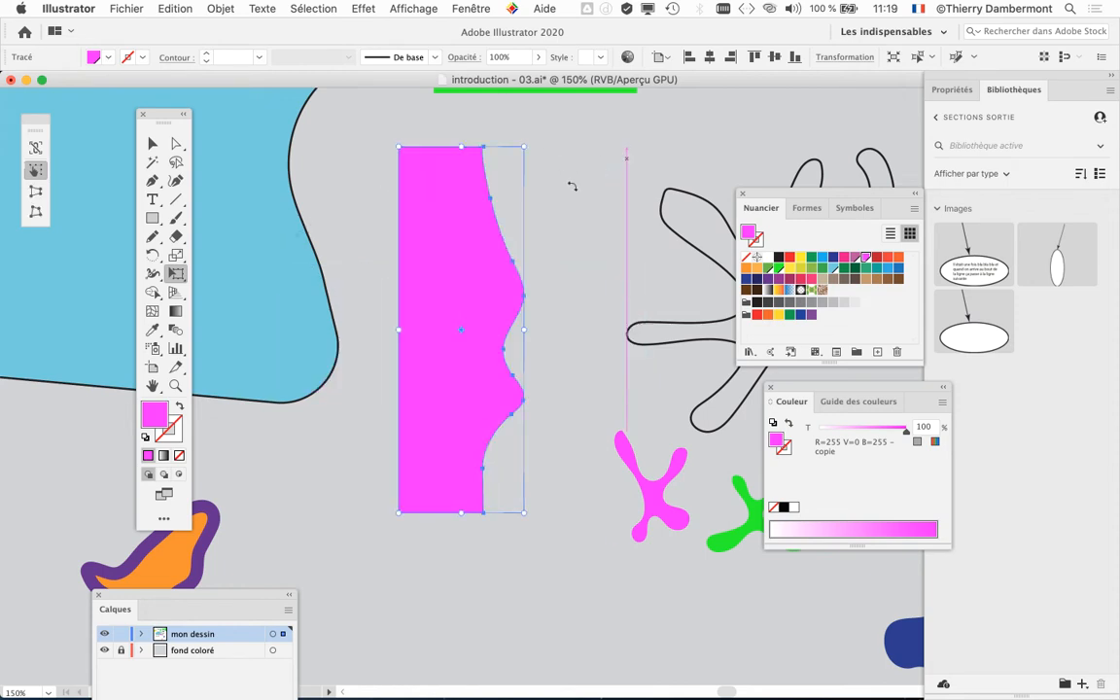
Rotate the magenta wavy-edged shape freely to a slanted position, about 60° clockwise
drag(541, 130, 555, 332)
drag(555, 507, 434, 457)
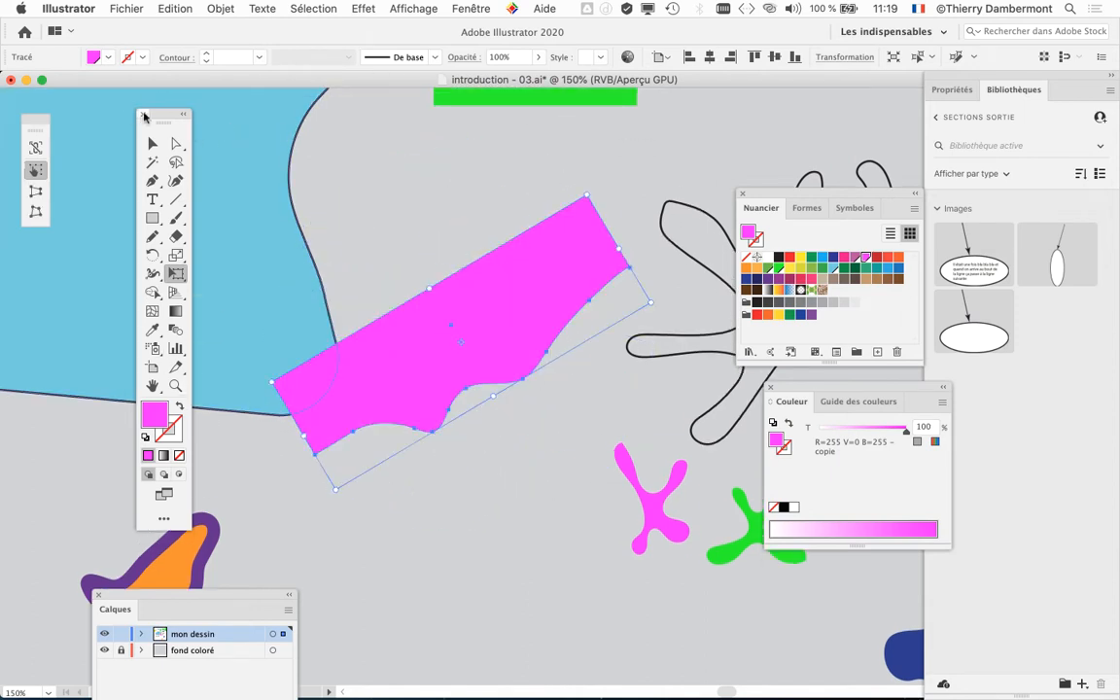
drag(166, 123, 111, 117)
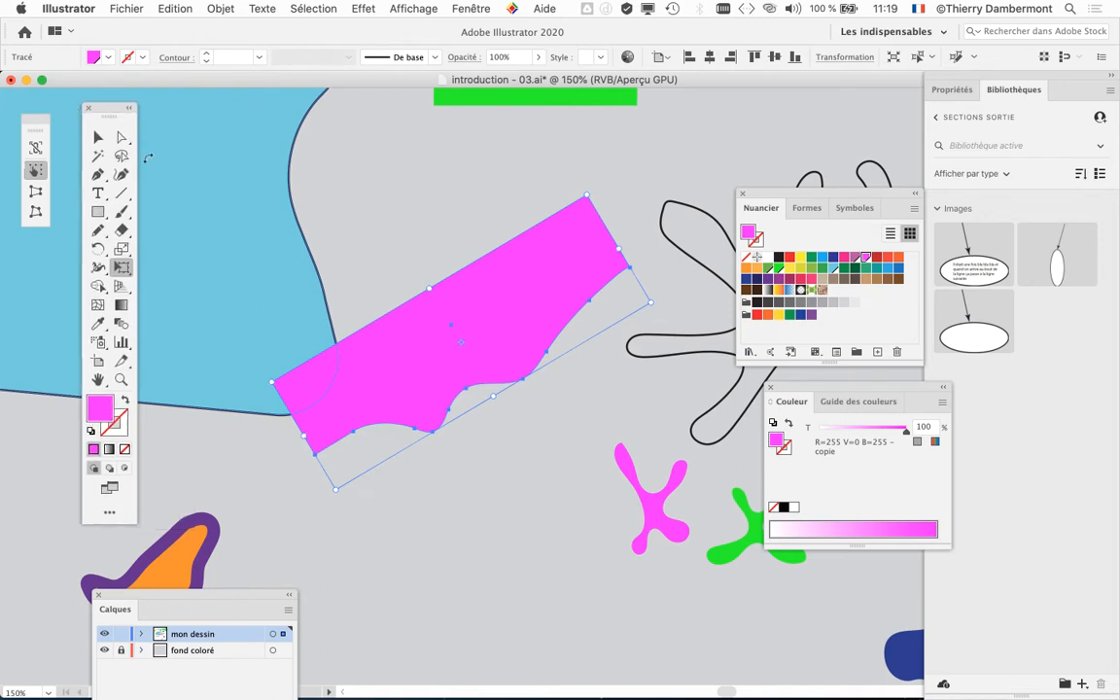
drag(436, 335, 445, 298)
key(super+minus)
key(super+minus)
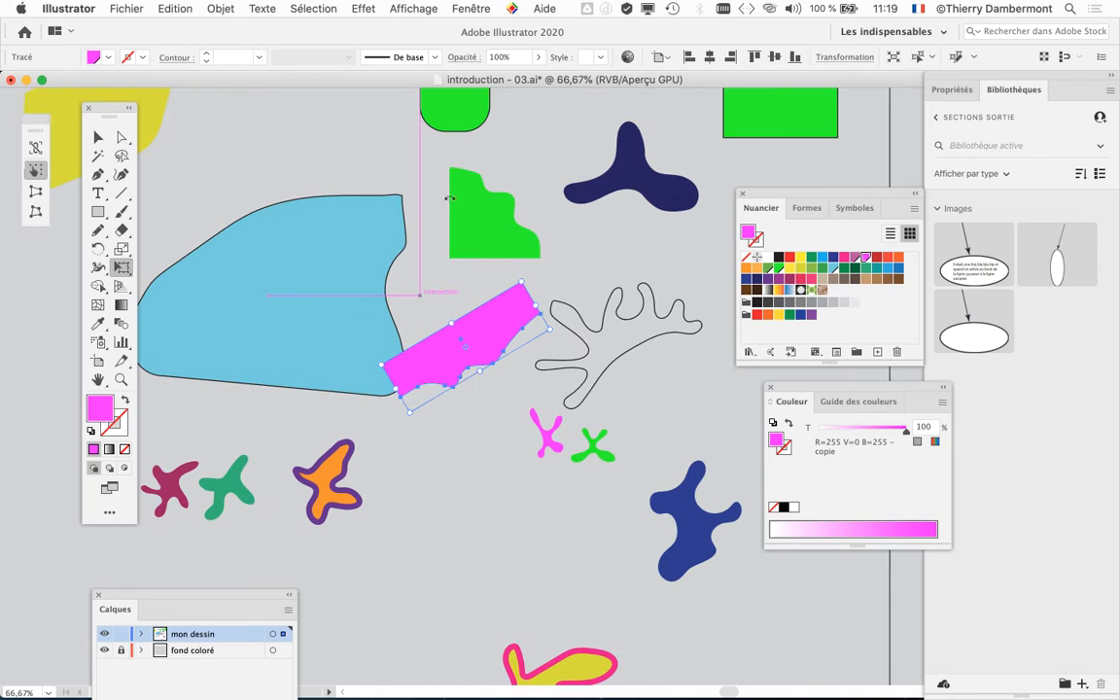
Reposition the floating tools panel near the lower shapes and select the orange, purple-outlined shape for Free Transform
drag(112, 112, 102, 108)
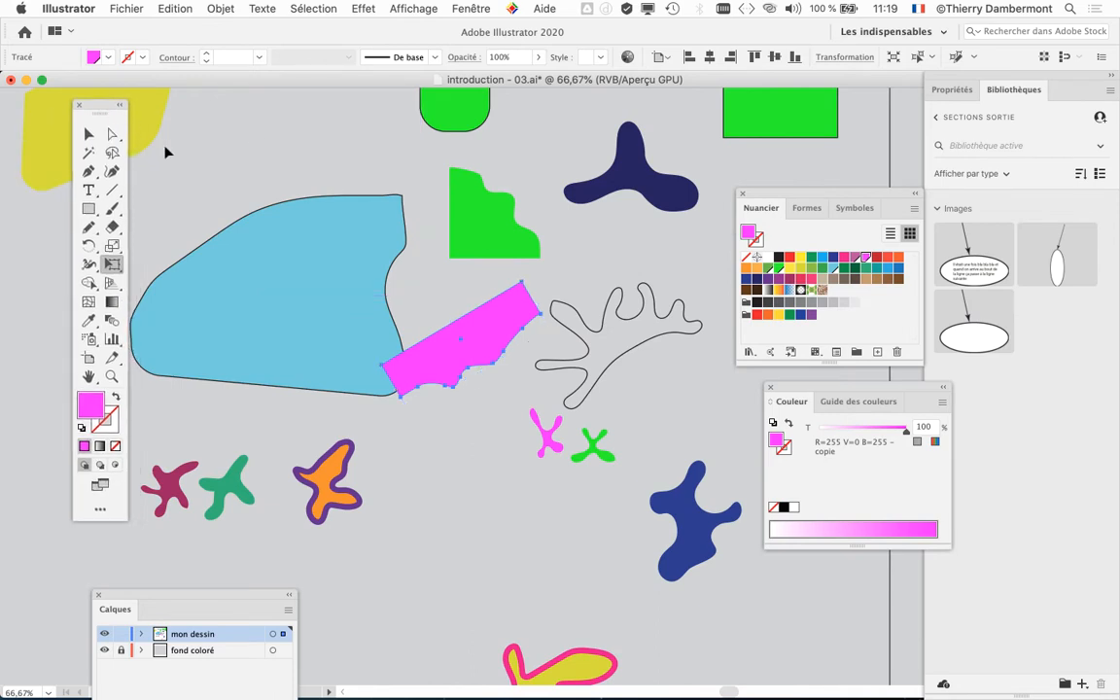
key(e)
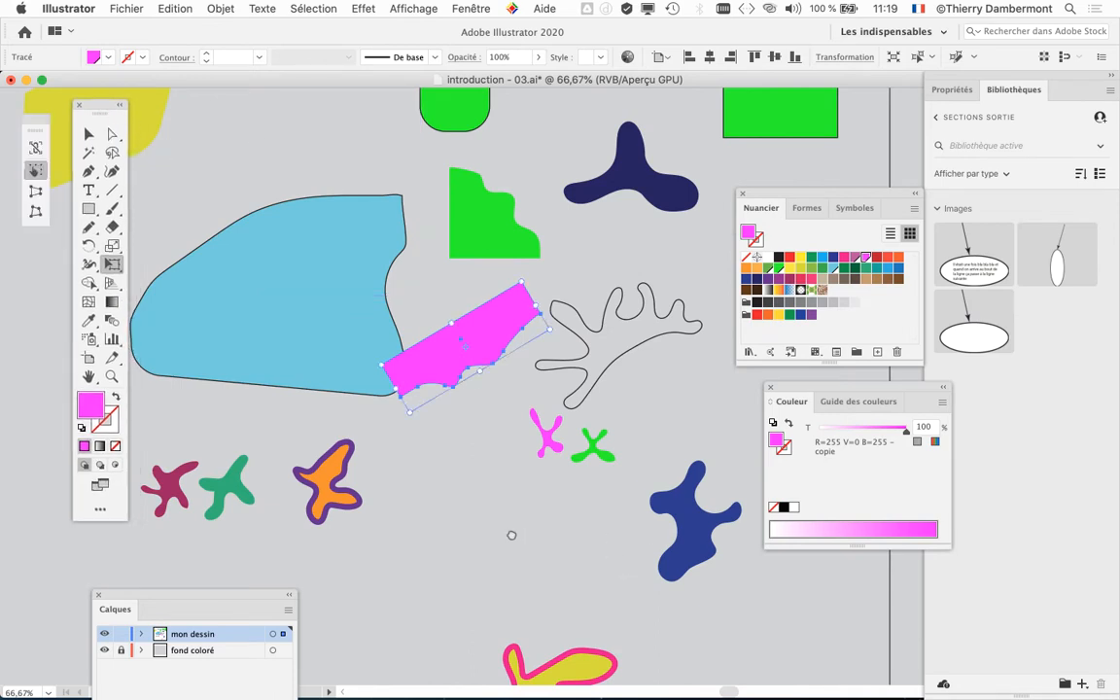
drag(512, 535, 626, 456)
drag(100, 110, 228, 183)
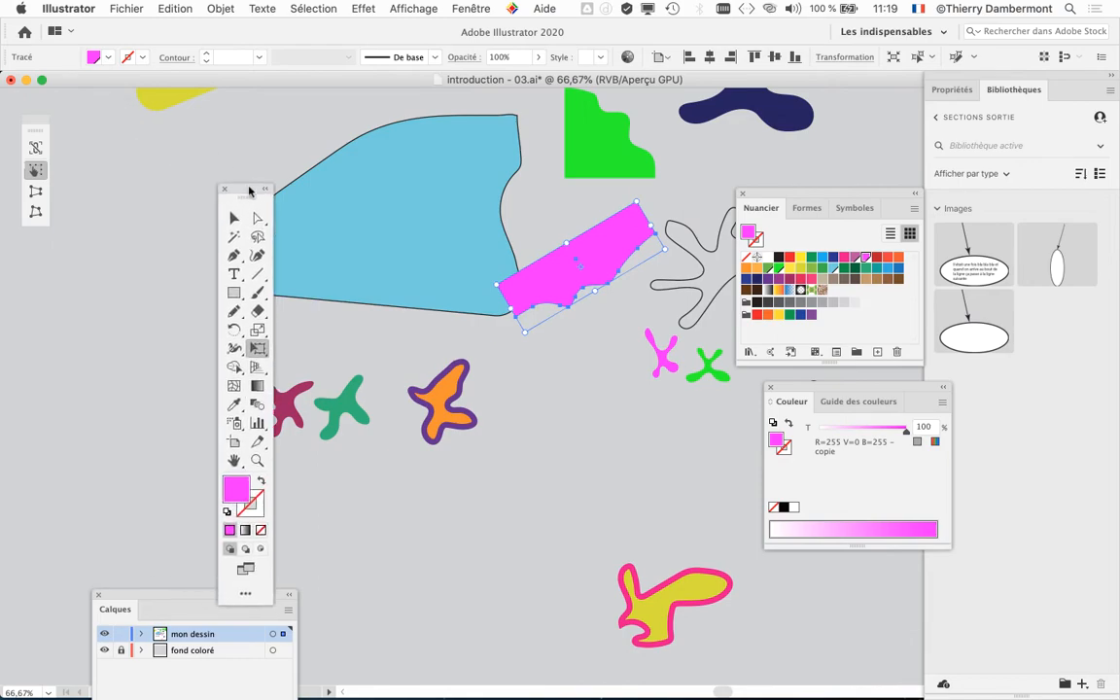
click(282, 300)
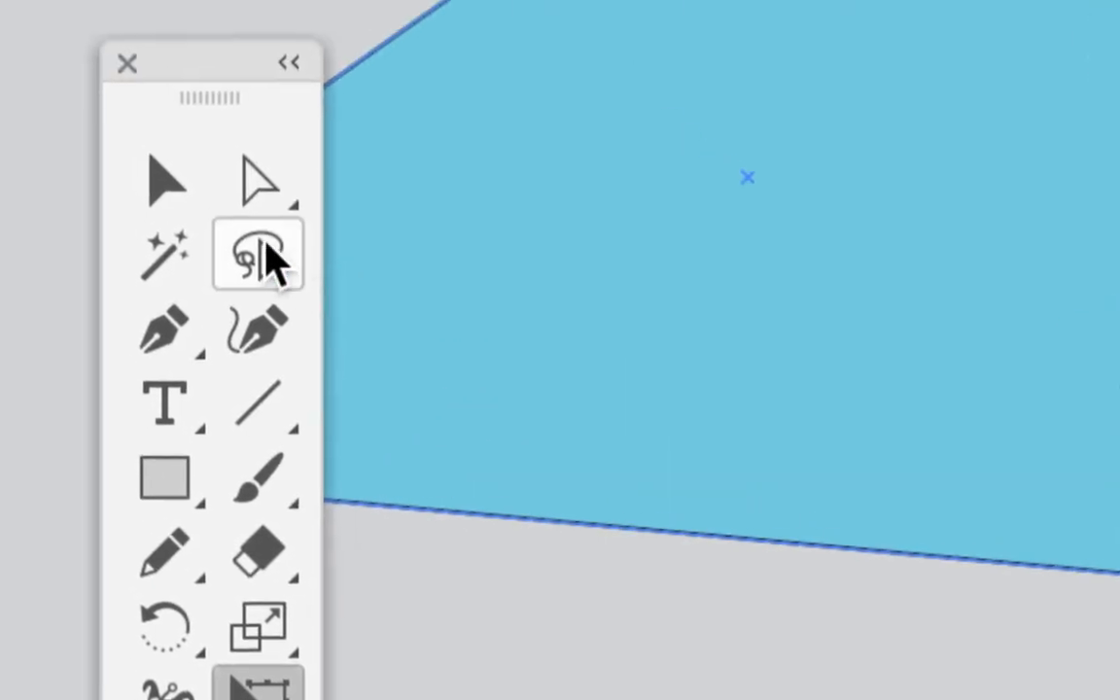
click(192, 190)
click(448, 387)
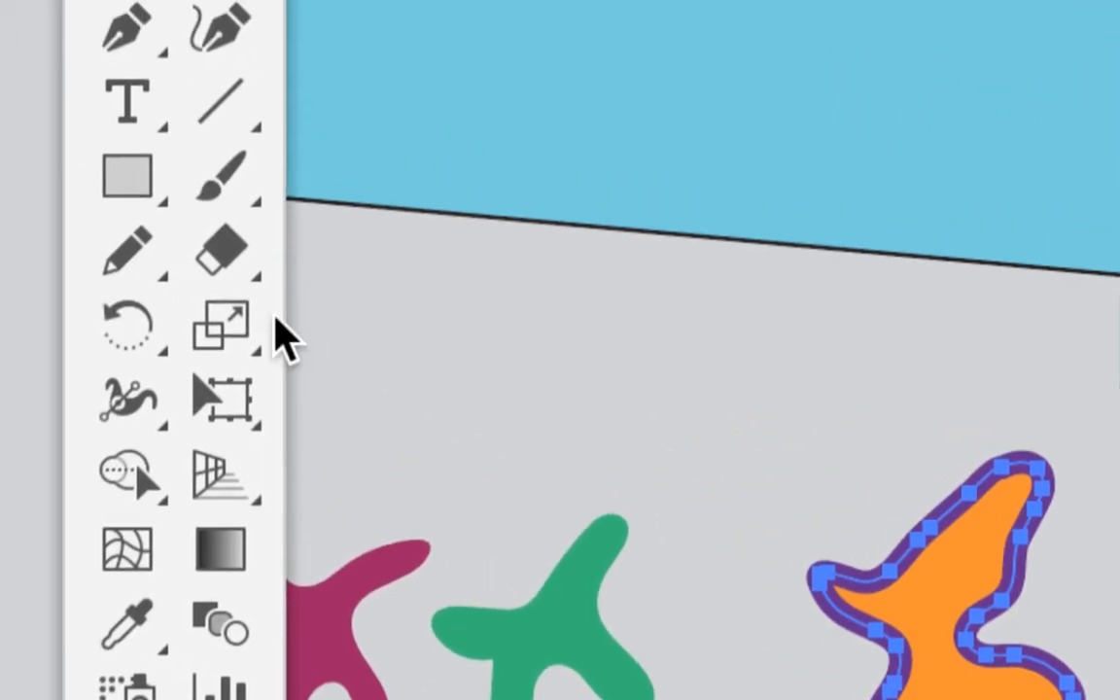
click(266, 332)
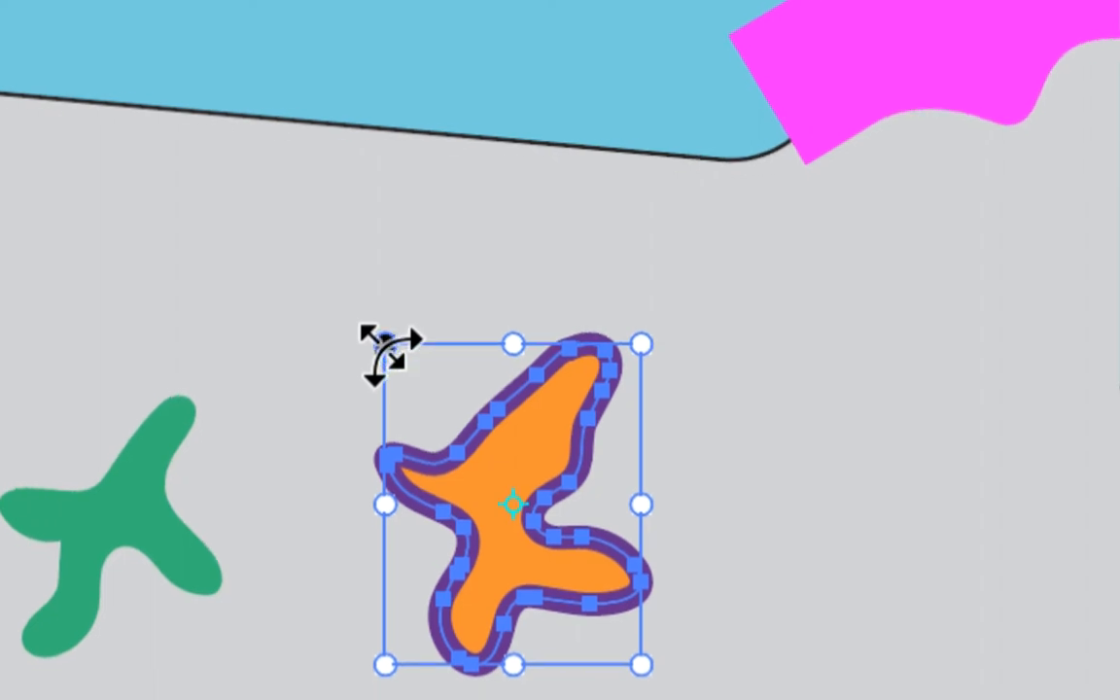
Try stretching the orange shape horizontally and vertically from its corner with Free Transform, undoing each distortion
drag(388, 352, 307, 362)
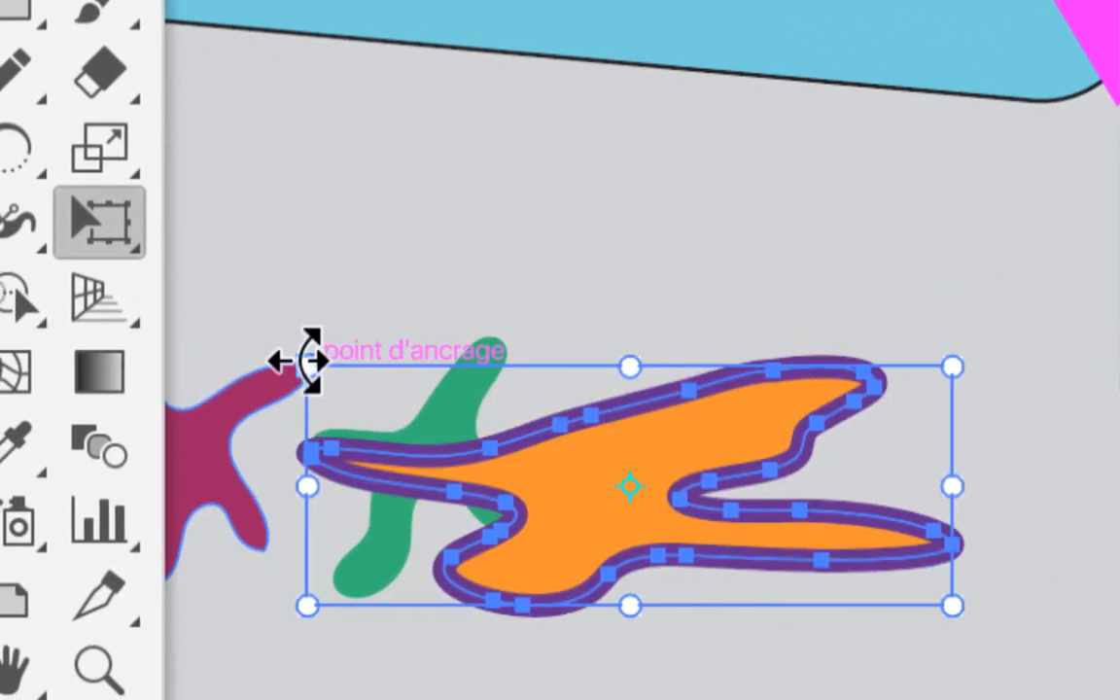
key(ctrl+z)
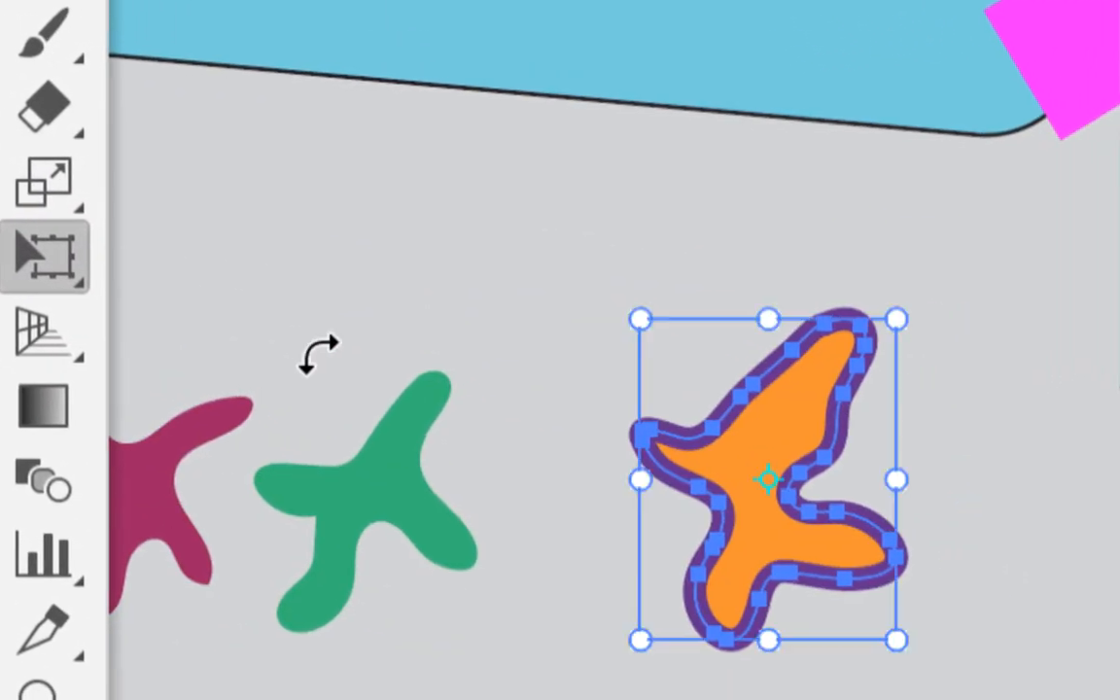
drag(639, 319, 707, 99)
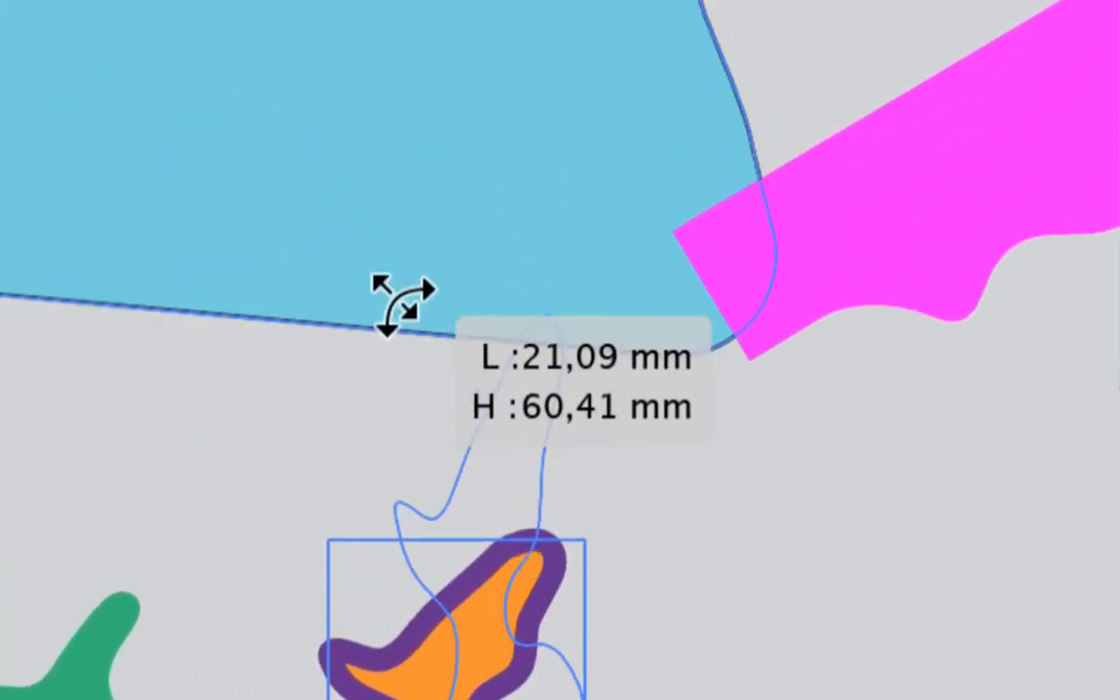
drag(404, 303, 375, 290)
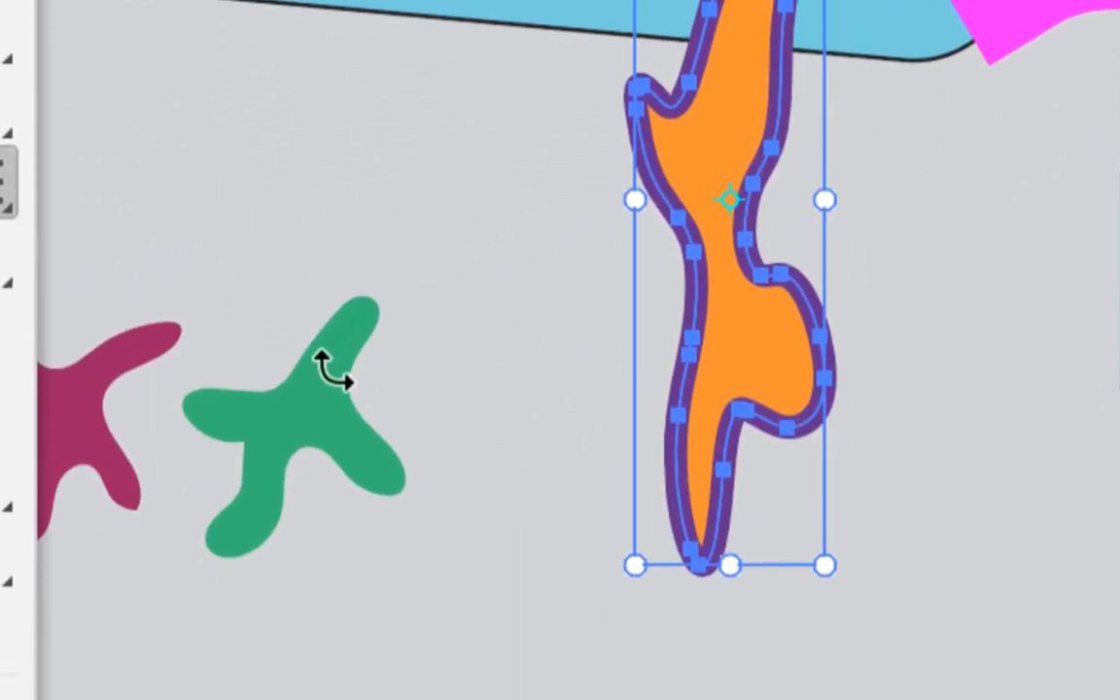
key(ctrl+z)
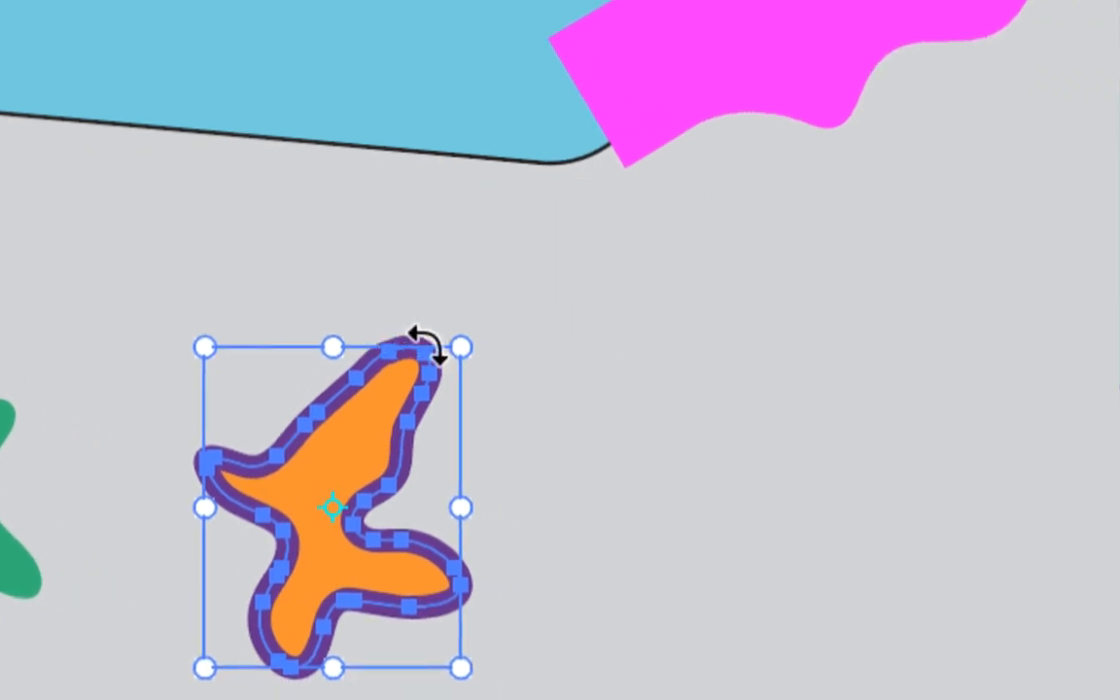
Try rotating the orange shape about 45° clockwise and stretching it wide and flat, undoing both changes
drag(426, 343, 508, 364)
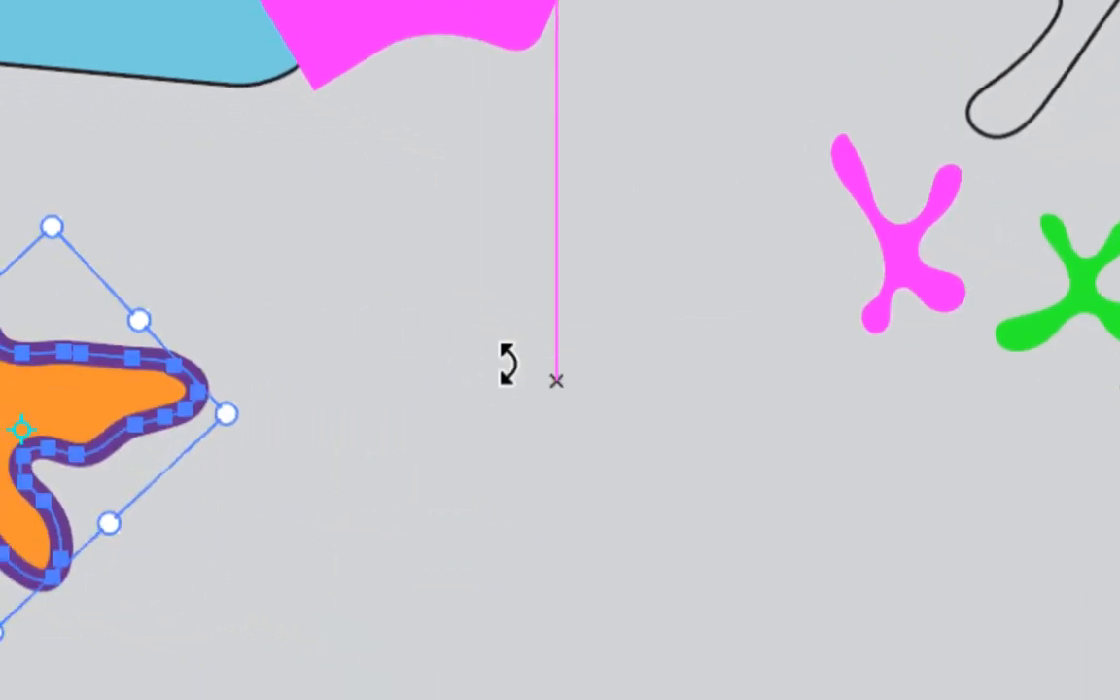
key(ctrl+z)
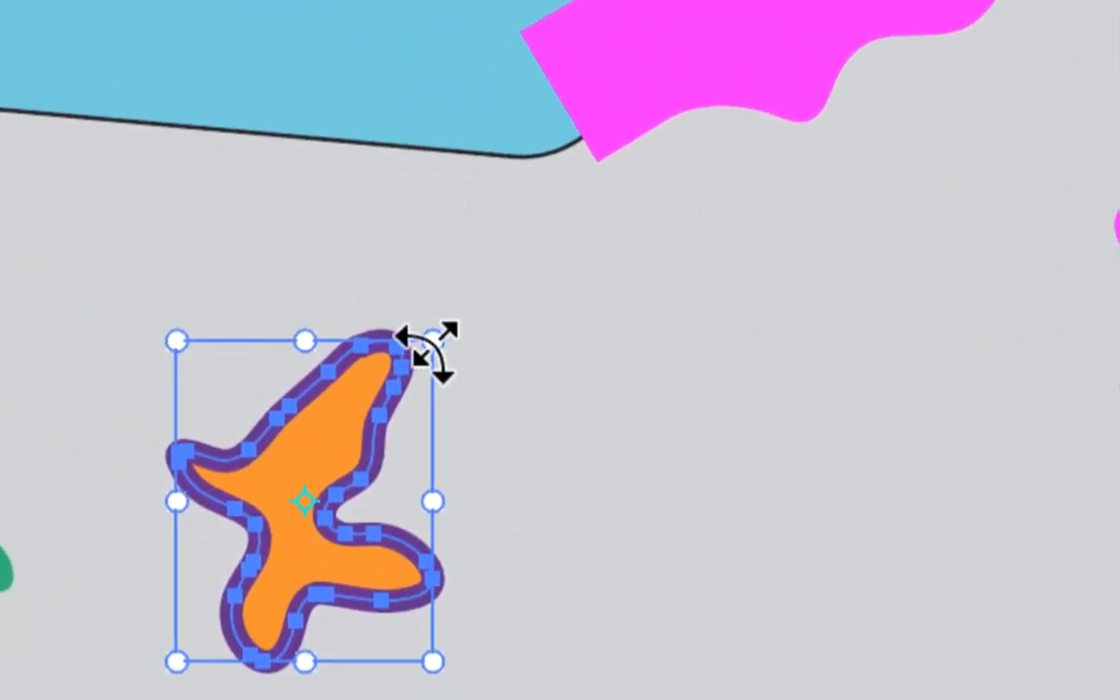
drag(428, 348, 517, 380)
key(ctrl+z)
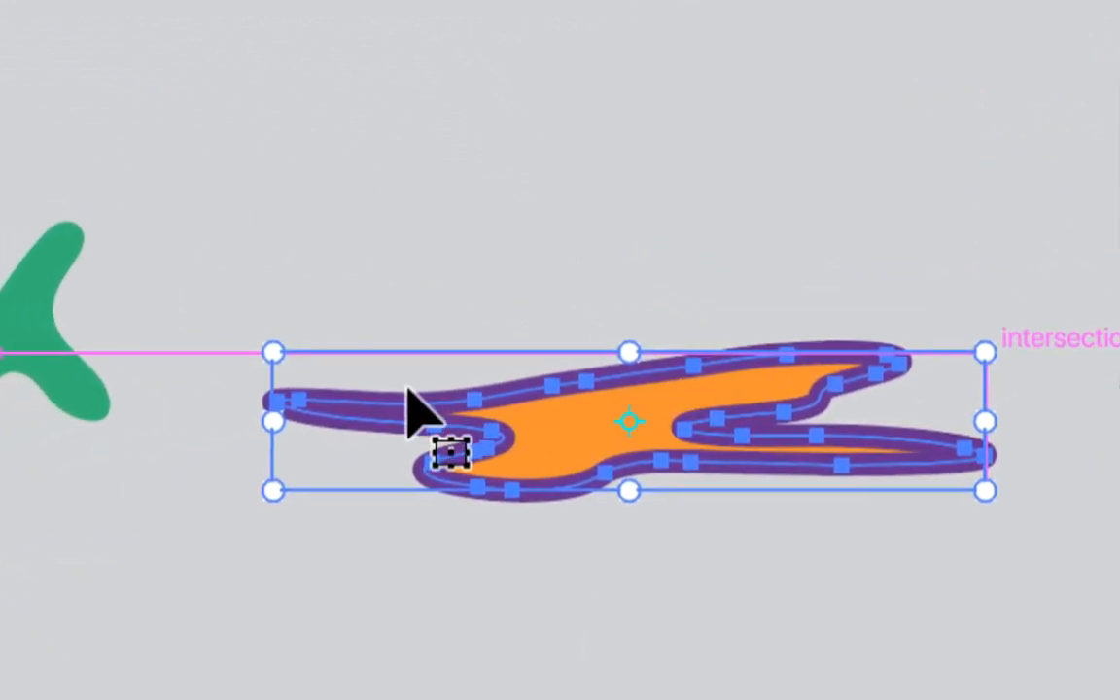
key(ctrl+z)
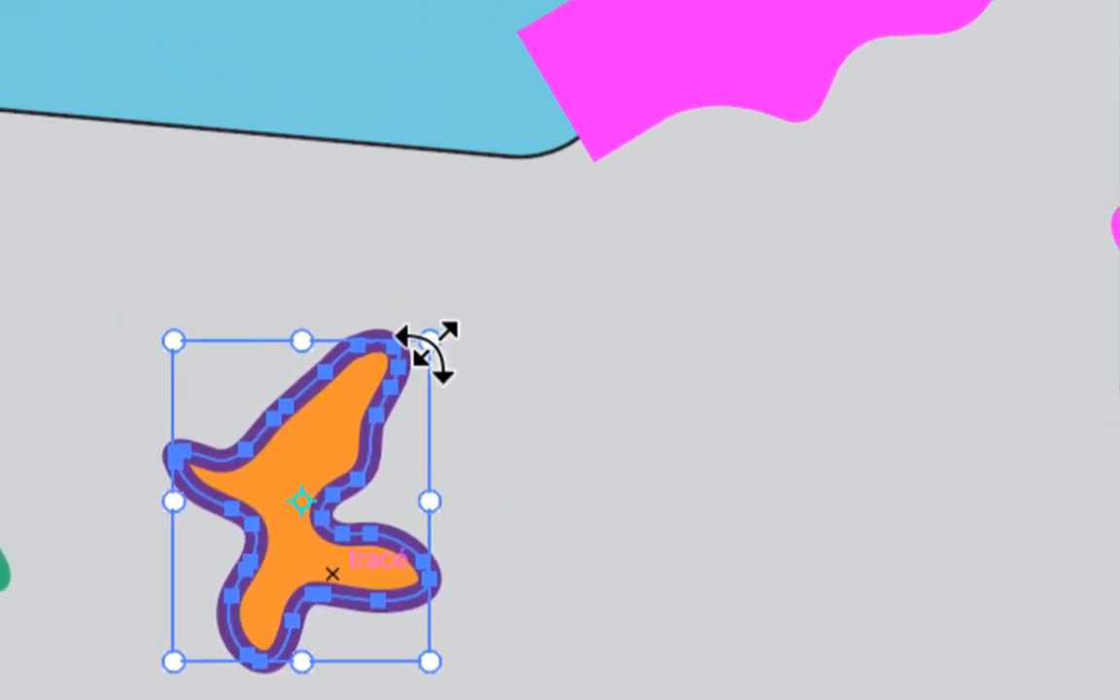
Scale the orange shape proportionally from its corner to about 1.6 times its original size
drag(428, 350, 513, 238)
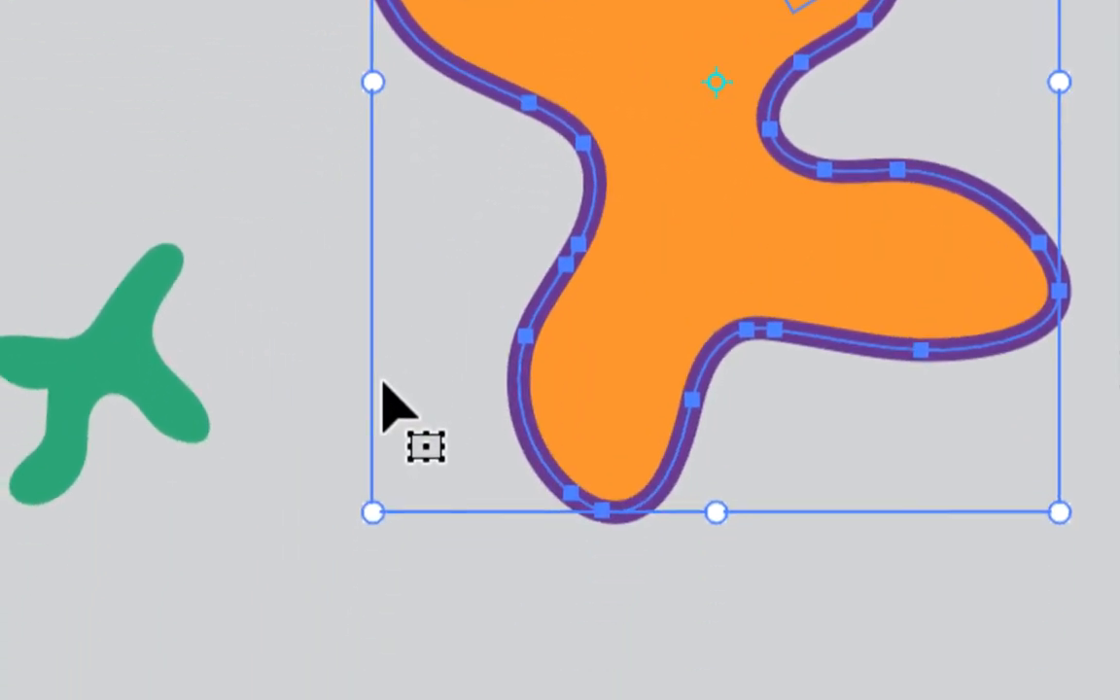
drag(382, 399, 431, 330)
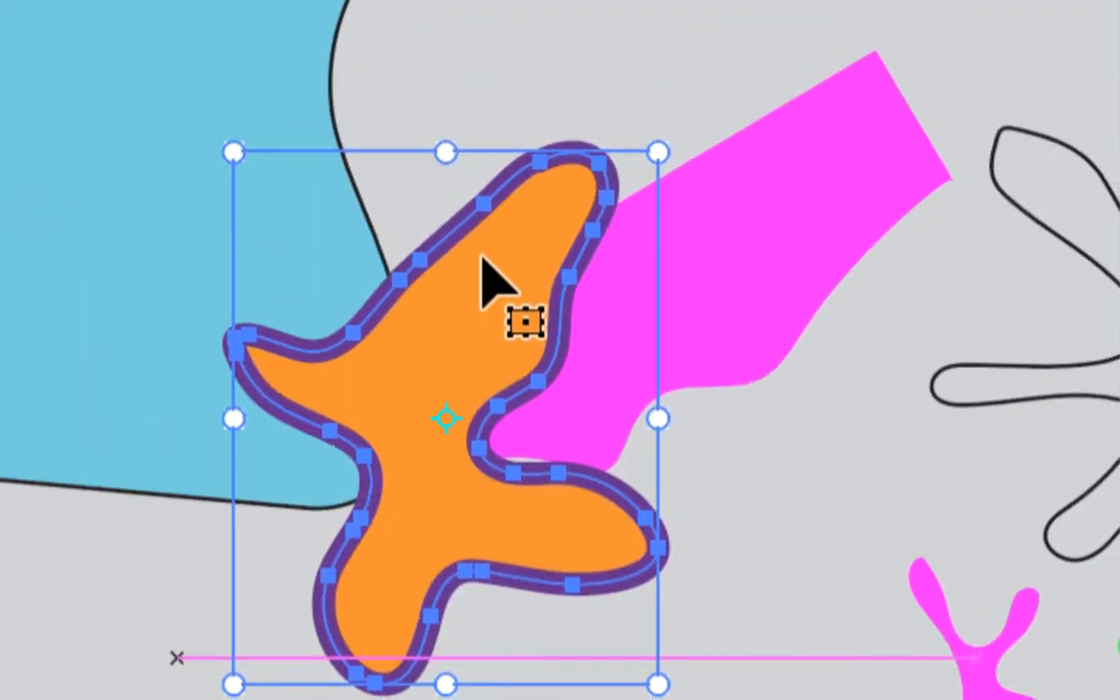
drag(617, 40, 357, 669)
drag(430, 398, 435, 394)
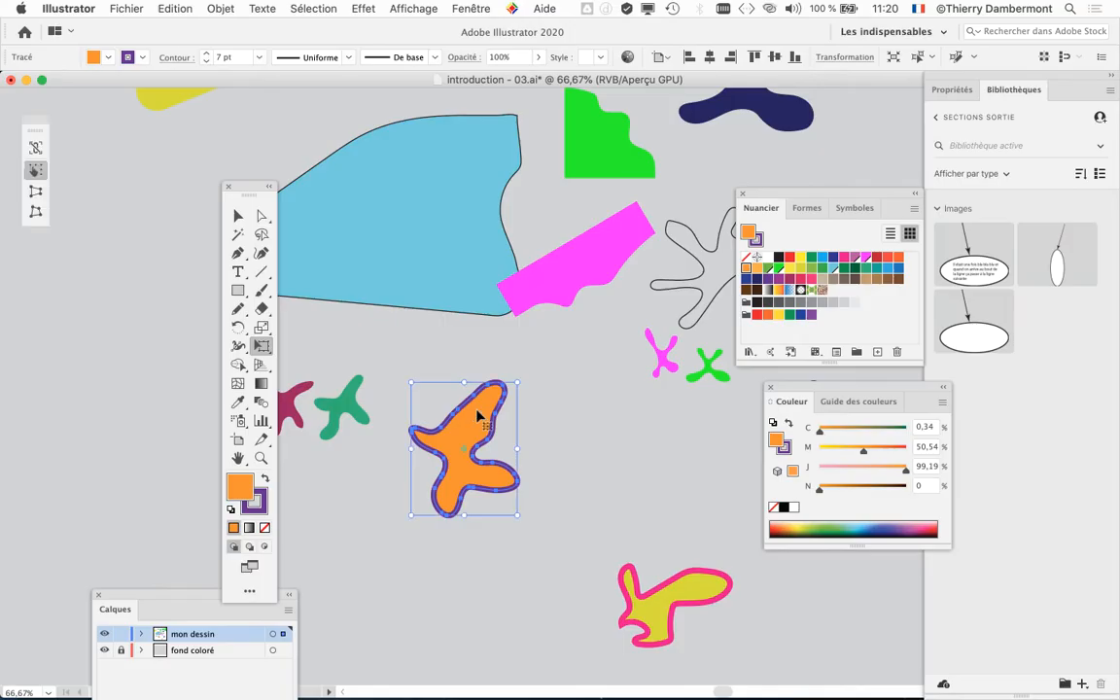
Select the yellow, pink-outlined shape below the orange one and activate Free Transform on it
click(236, 217)
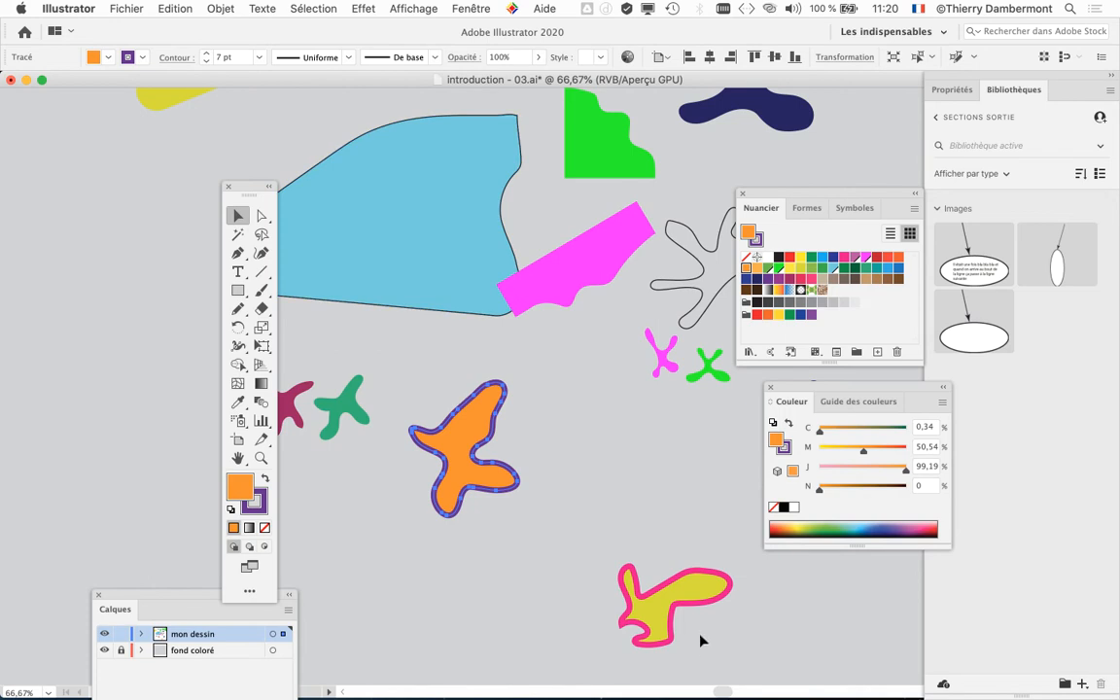
scroll(702, 638, up, 2)
drag(548, 499, 428, 320)
scroll(467, 320, down, 2)
click(505, 328)
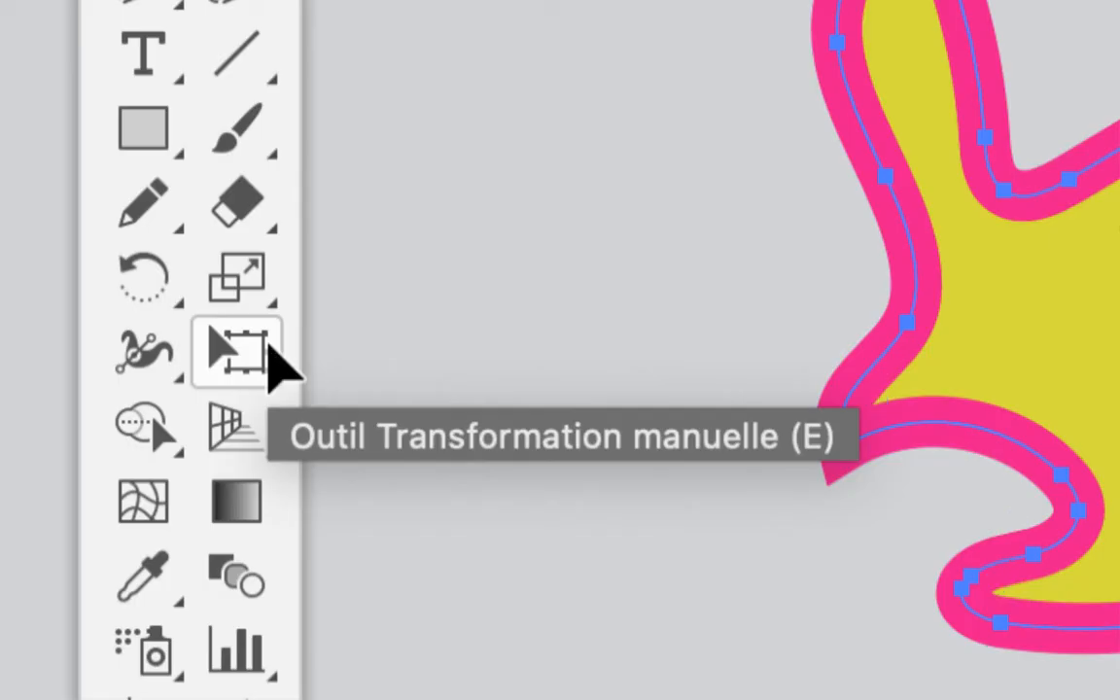
click(268, 346)
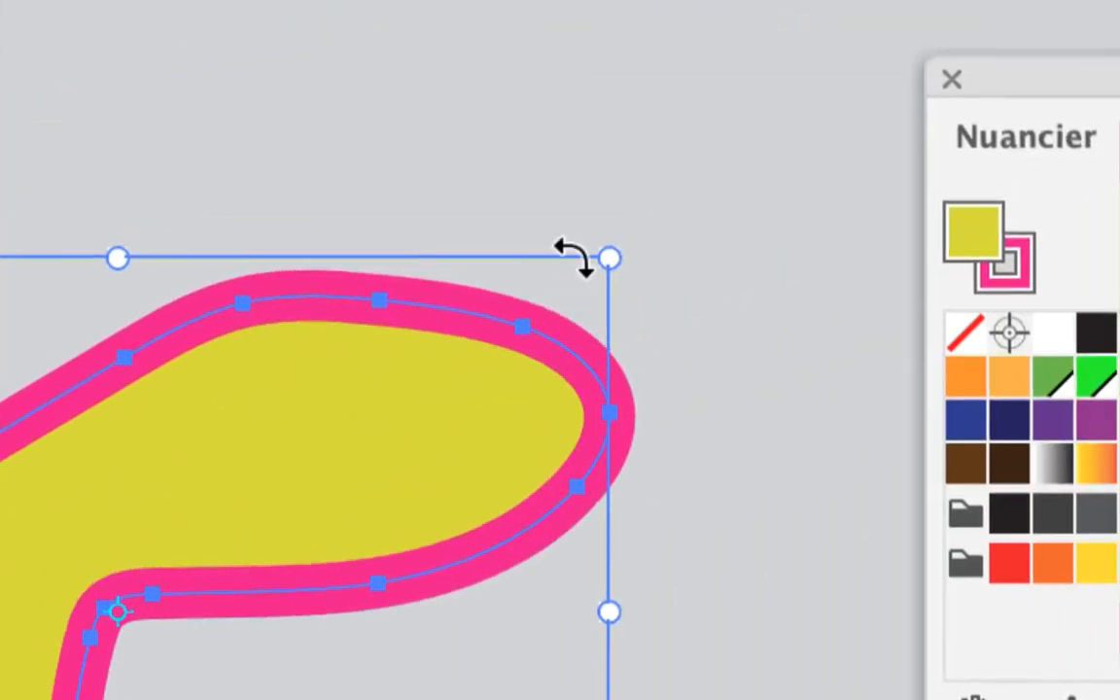
Resize the yellow shape proportionally to about 1.5 times its original size, moving the swatches panel out of its way
drag(567, 277, 281, 458)
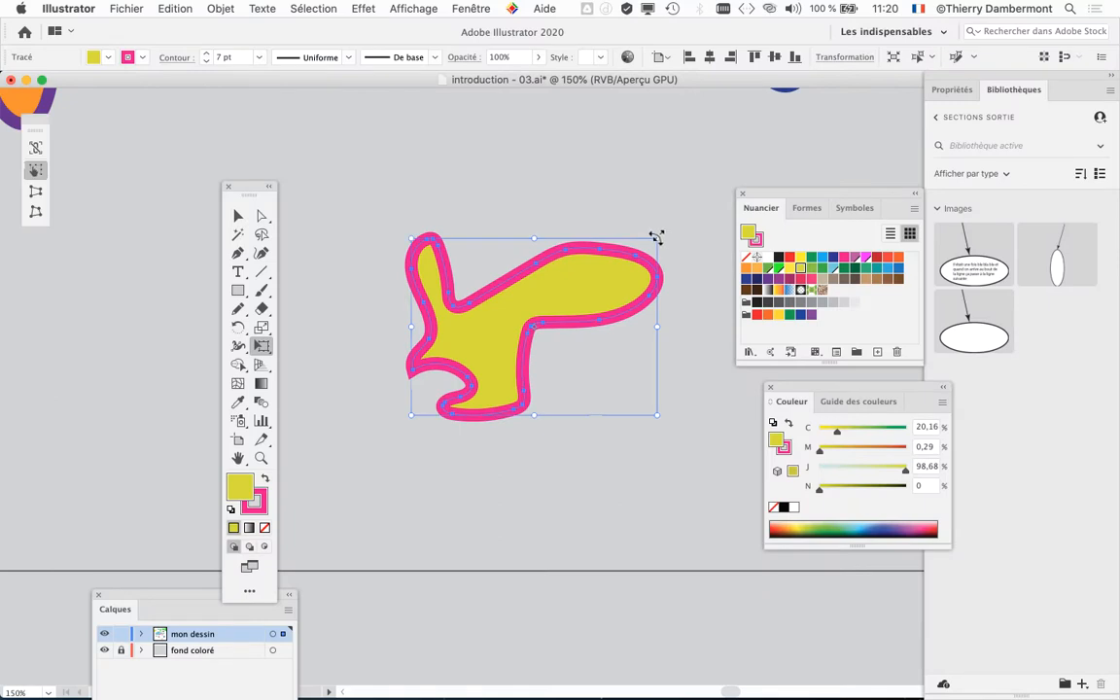
drag(656, 236, 525, 335)
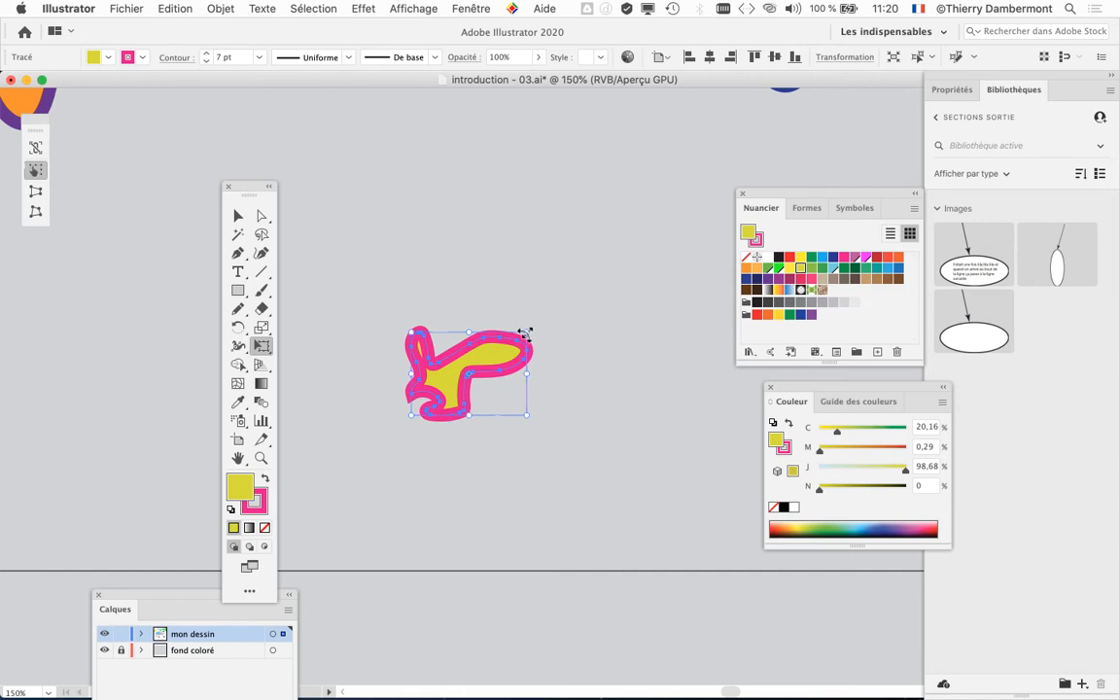
drag(525, 335, 787, 119)
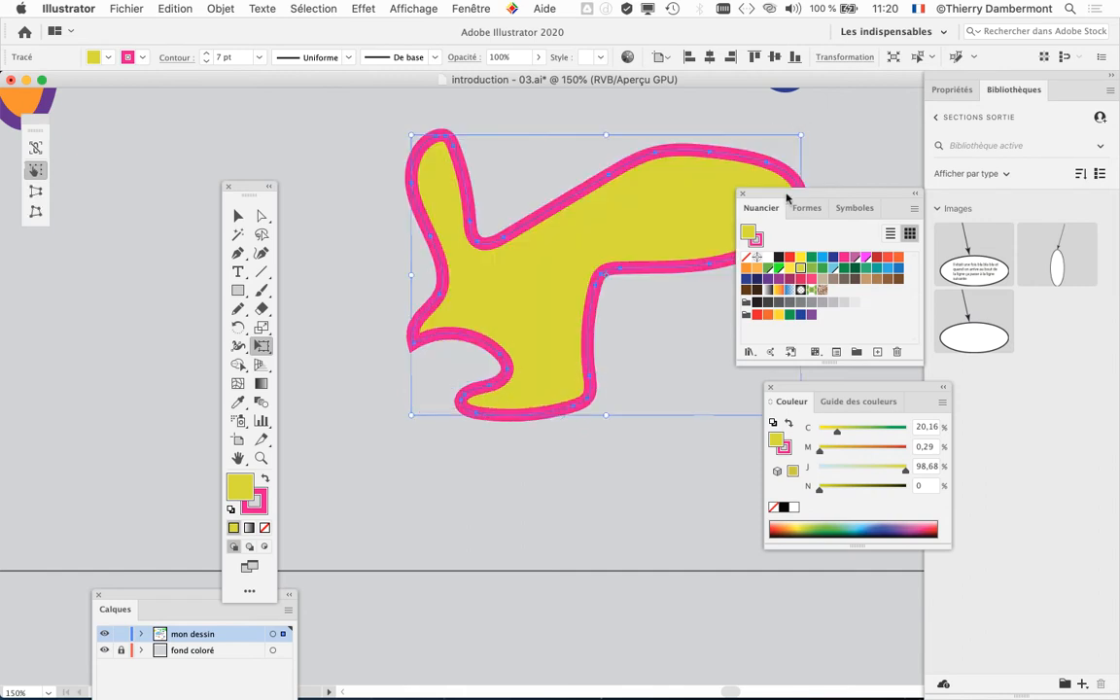
drag(787, 197, 604, 511)
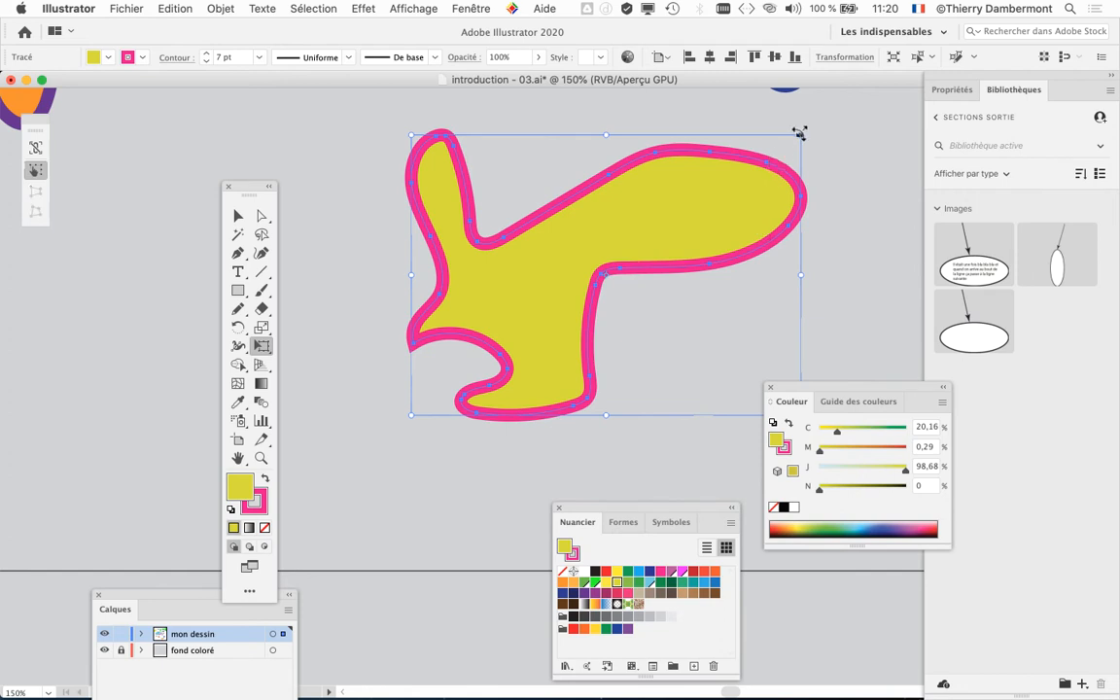
mouse_move(799, 133)
mouse_down()
mouse_move(717, 180)
mouse_move(696, 208)
mouse_move(633, 208)
mouse_move(607, 309)
mouse_move(793, 139)
mouse_up()
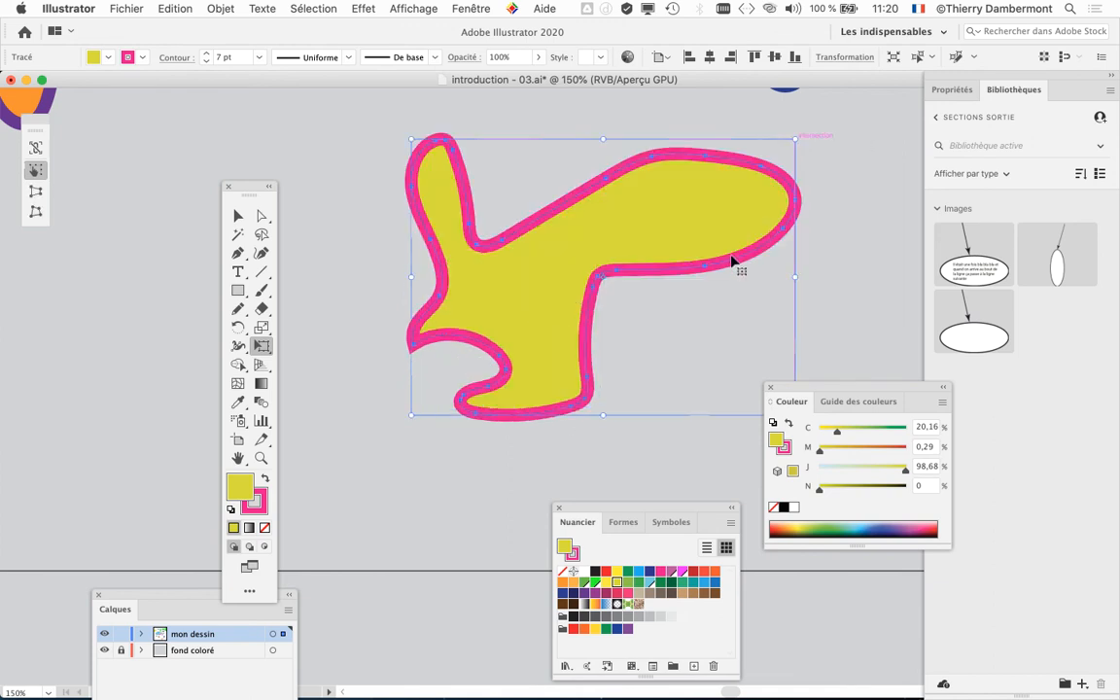
Move the swatches panel off the enlarged yellow shape and shift the shape up and left, closer to the orange one
key(super+minus)
key(super+minus)
drag(582, 277, 598, 420)
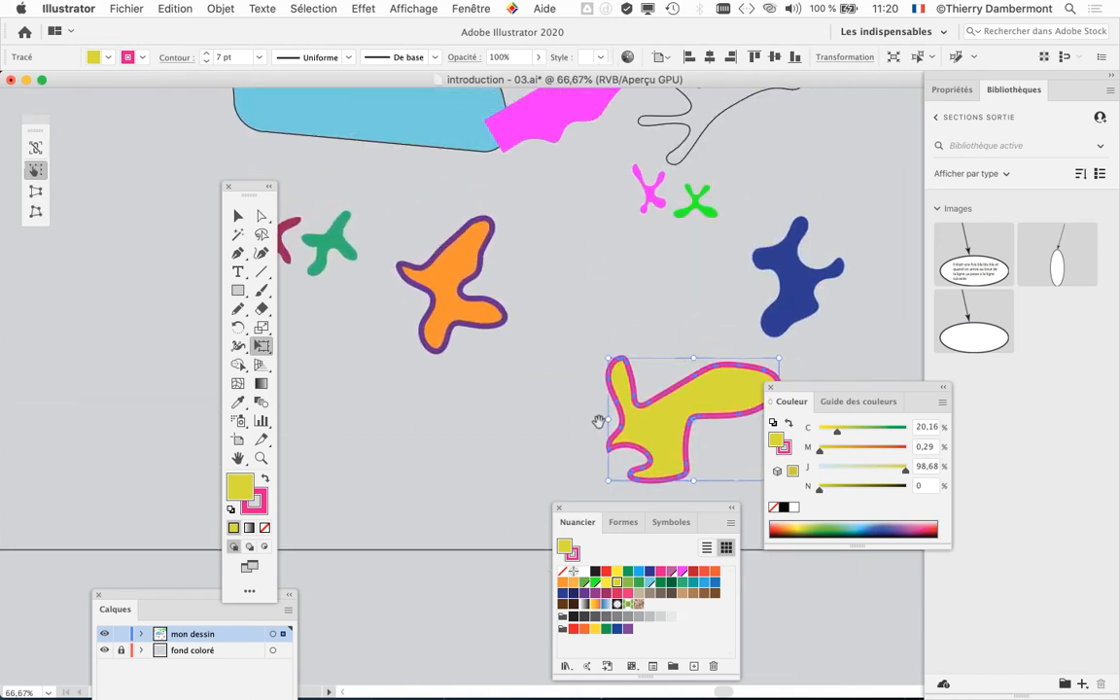
drag(628, 291, 598, 413)
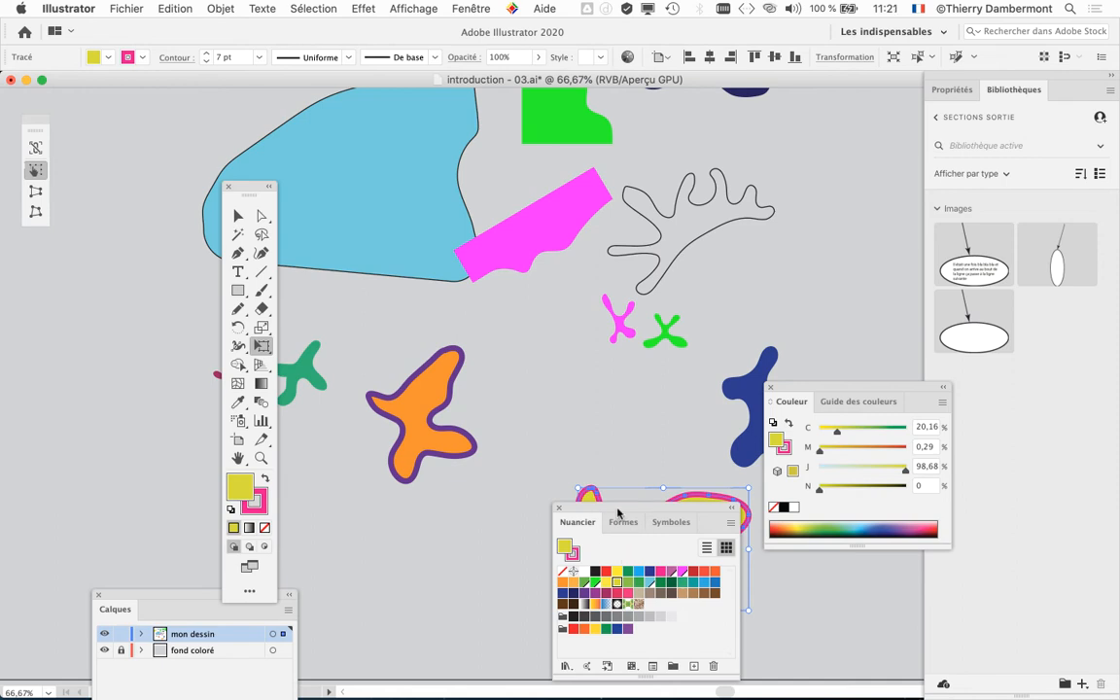
drag(631, 507, 808, 616)
click(239, 215)
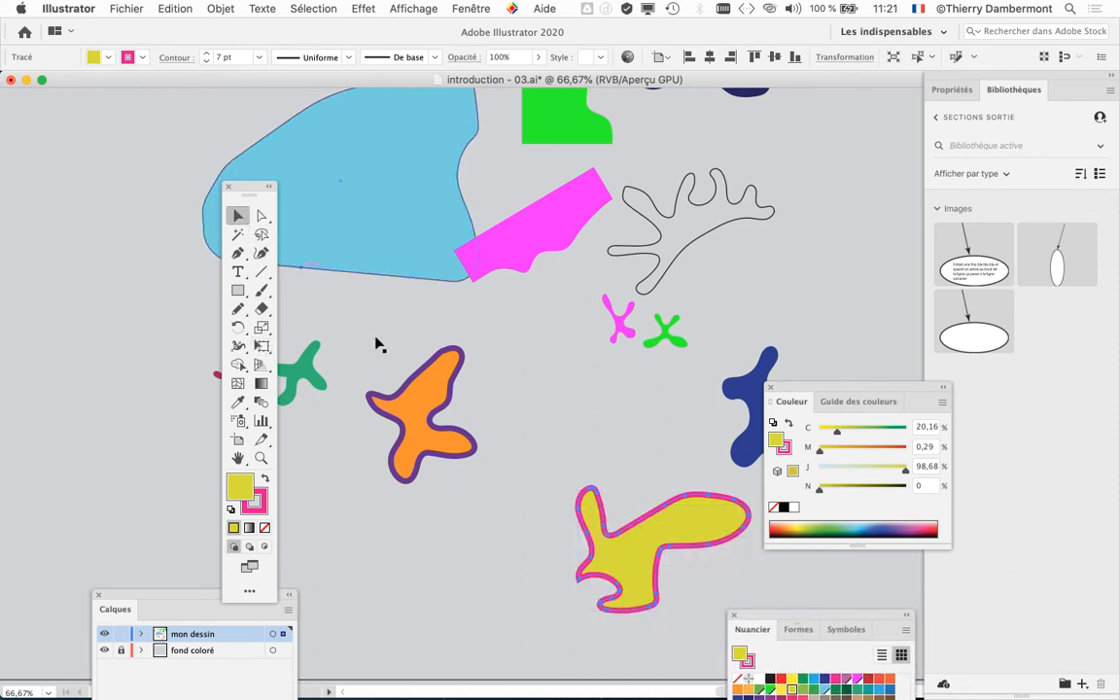
drag(649, 562, 593, 494)
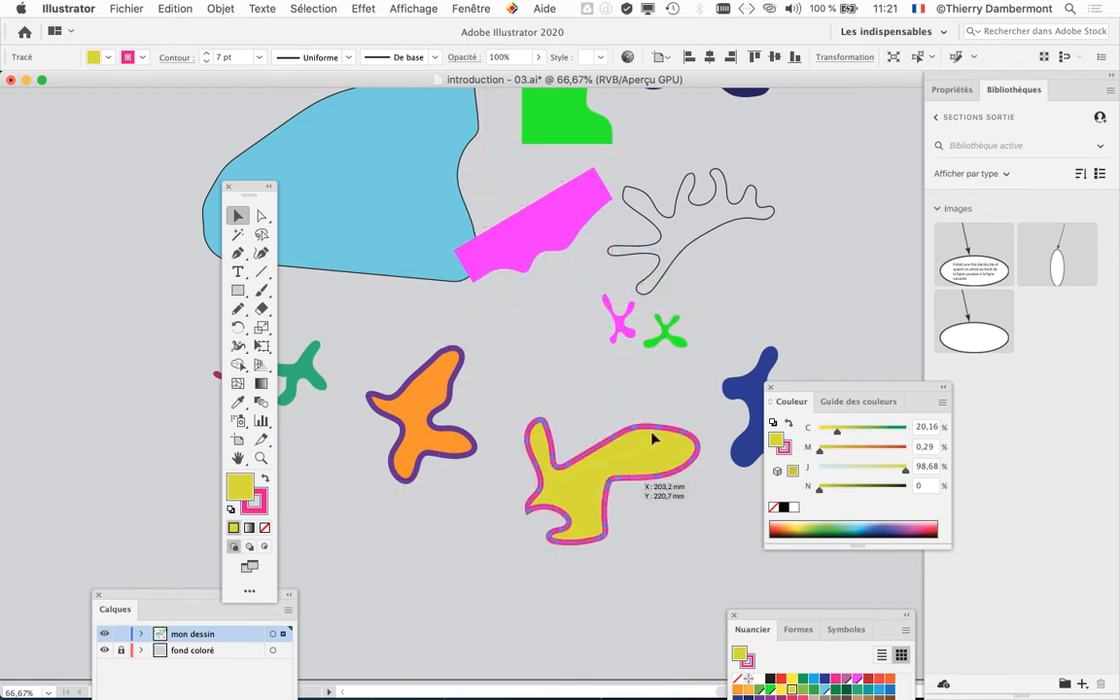
Move the tools panel and the colour panel outward, clear of the shapes
drag(233, 186, 85, 143)
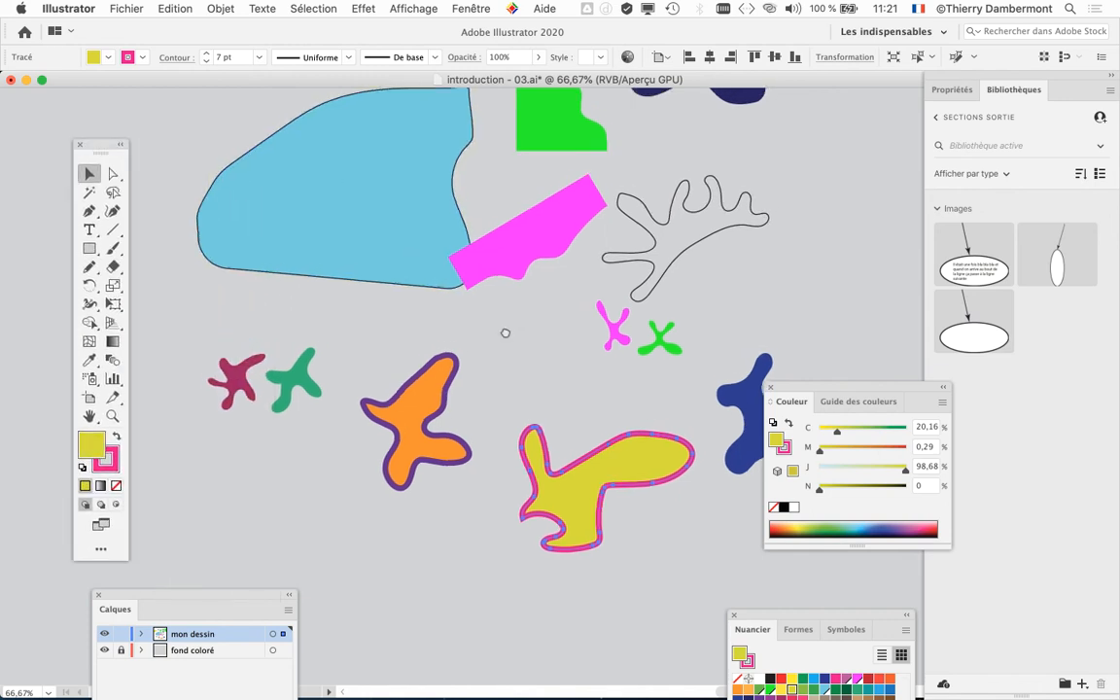
drag(761, 303, 692, 374)
drag(815, 387, 863, 407)
Reposition the branched outline, stack the magenta, orange and yellow shapes in one overlapping cluster beside the blue shape, and deselect everything
drag(464, 307, 465, 370)
drag(619, 318, 676, 293)
drag(486, 369, 557, 557)
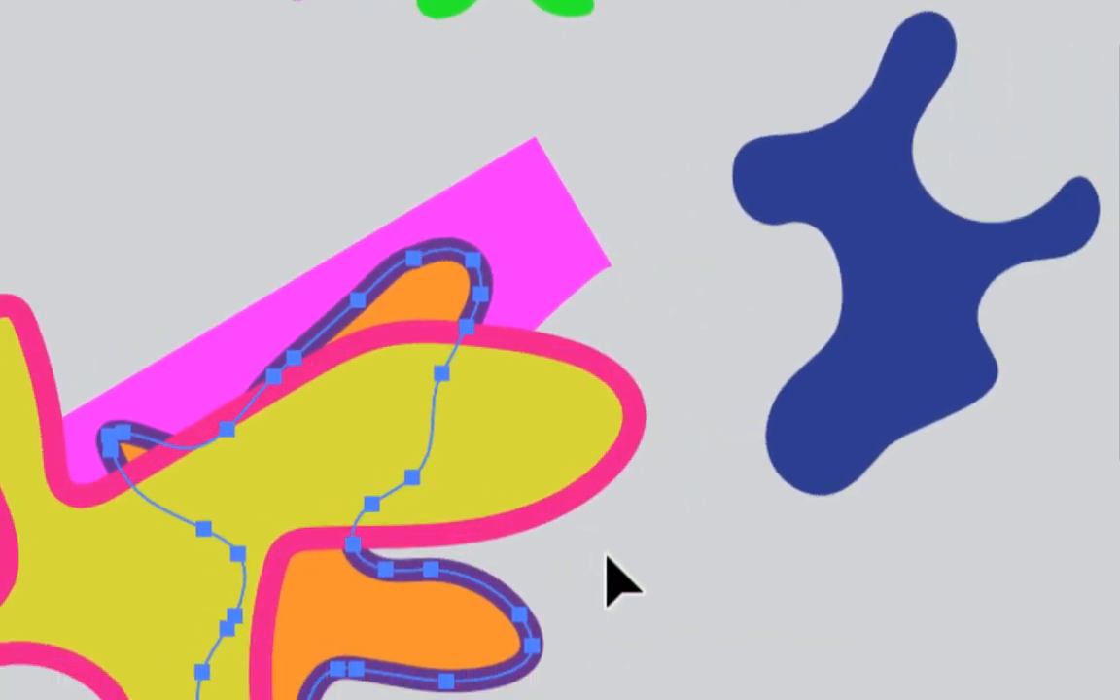
click(606, 555)
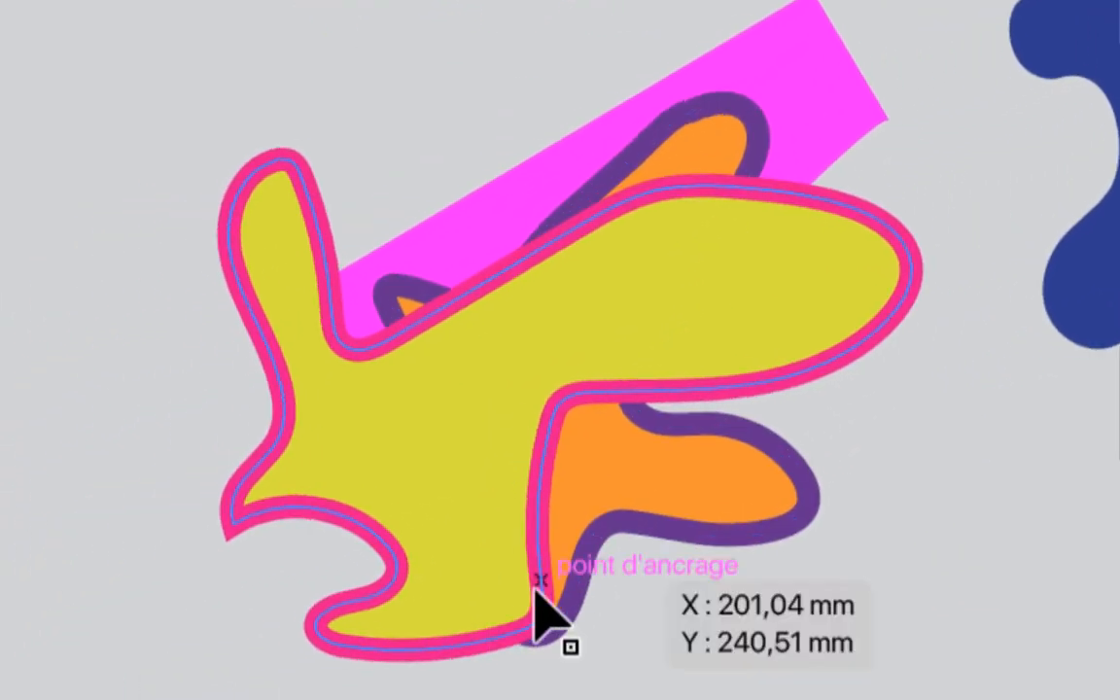
click(525, 587)
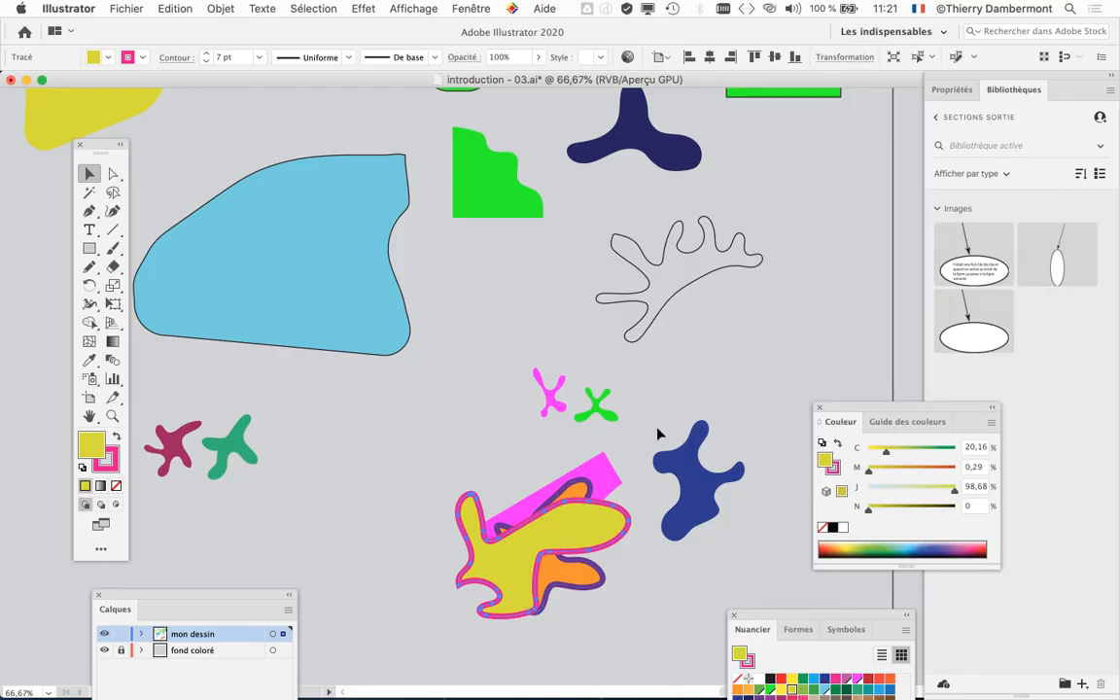
click(666, 420)
scroll(730, 326, down, 2)
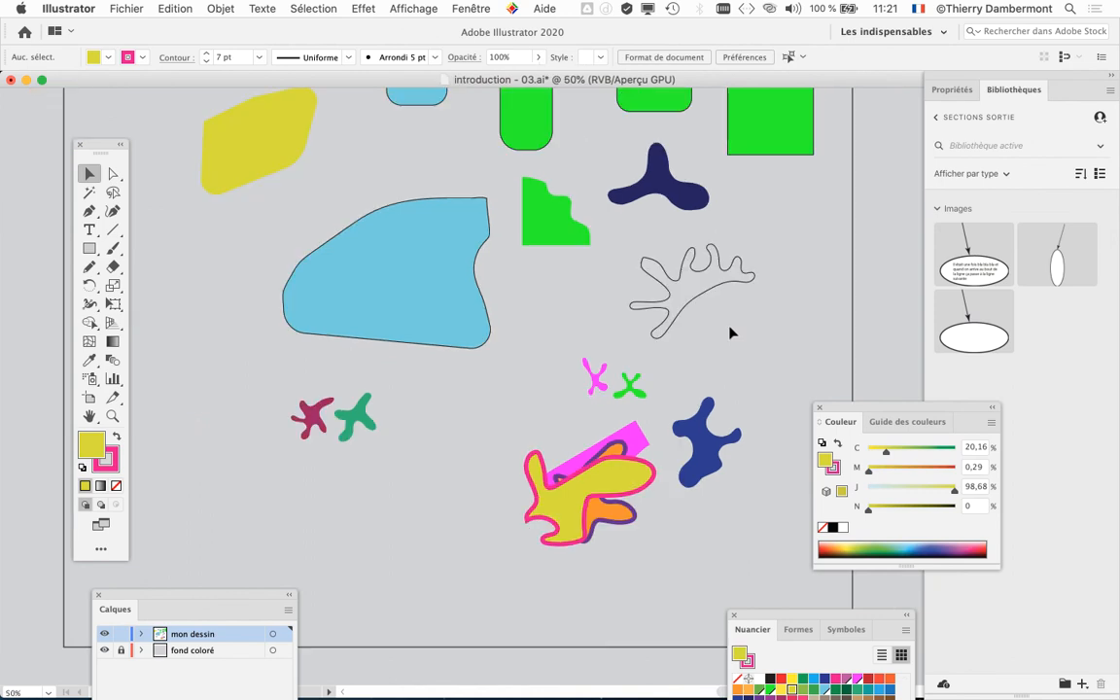
drag(573, 318, 489, 369)
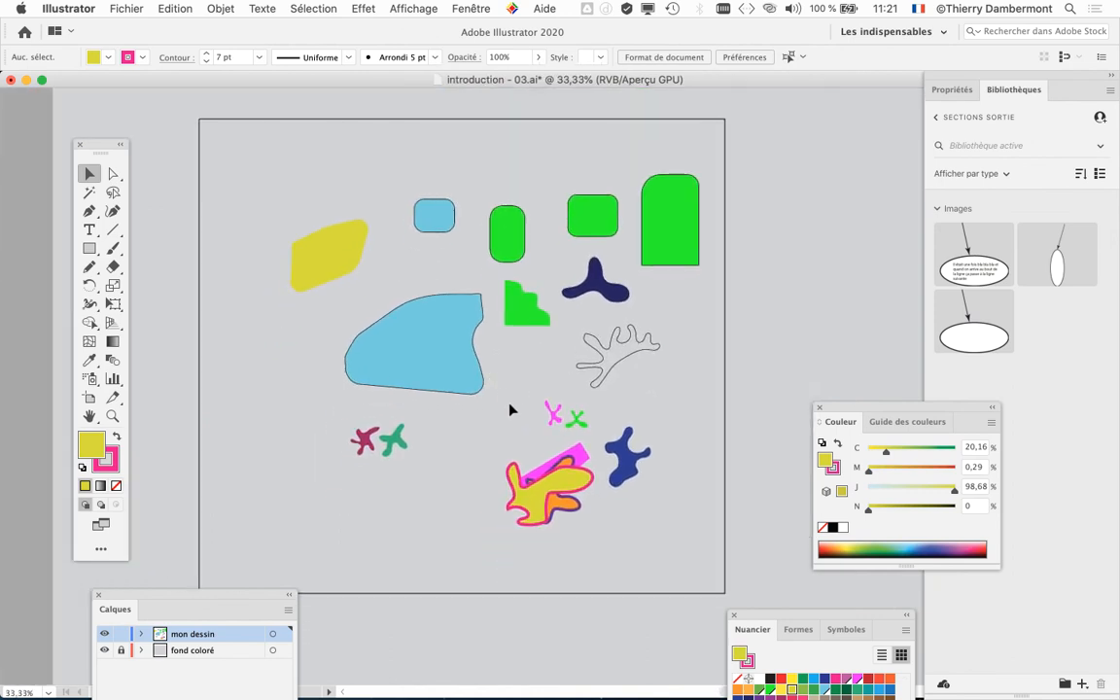